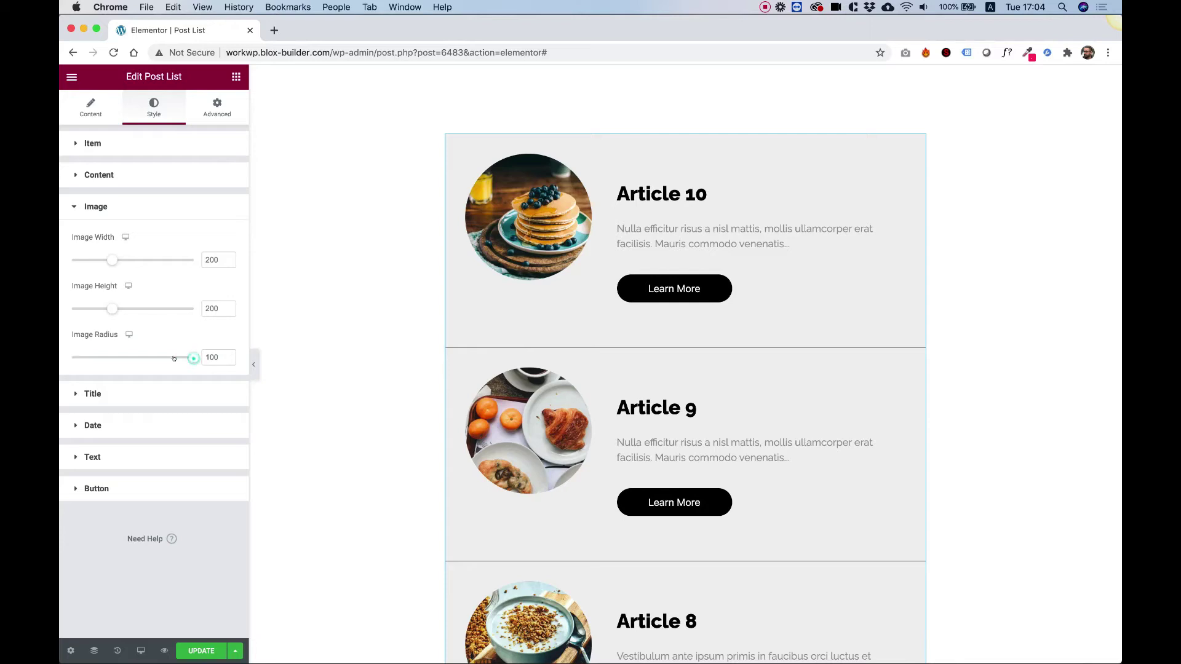
# Place the Post List widget on the page, showing Articles 10, 9 and 8 with Read More buttons.
pyautogui.moveTo(191, 358); pyautogui.dragTo(70, 355)
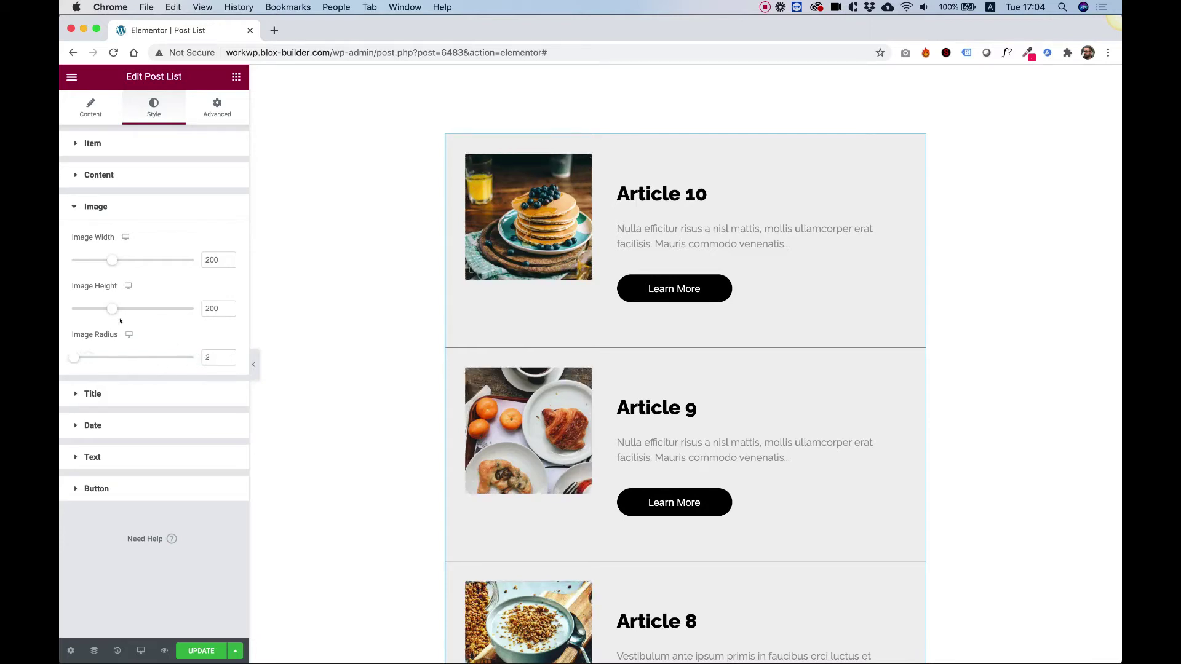
pyautogui.moveTo(109, 309); pyautogui.dragTo(137, 306)
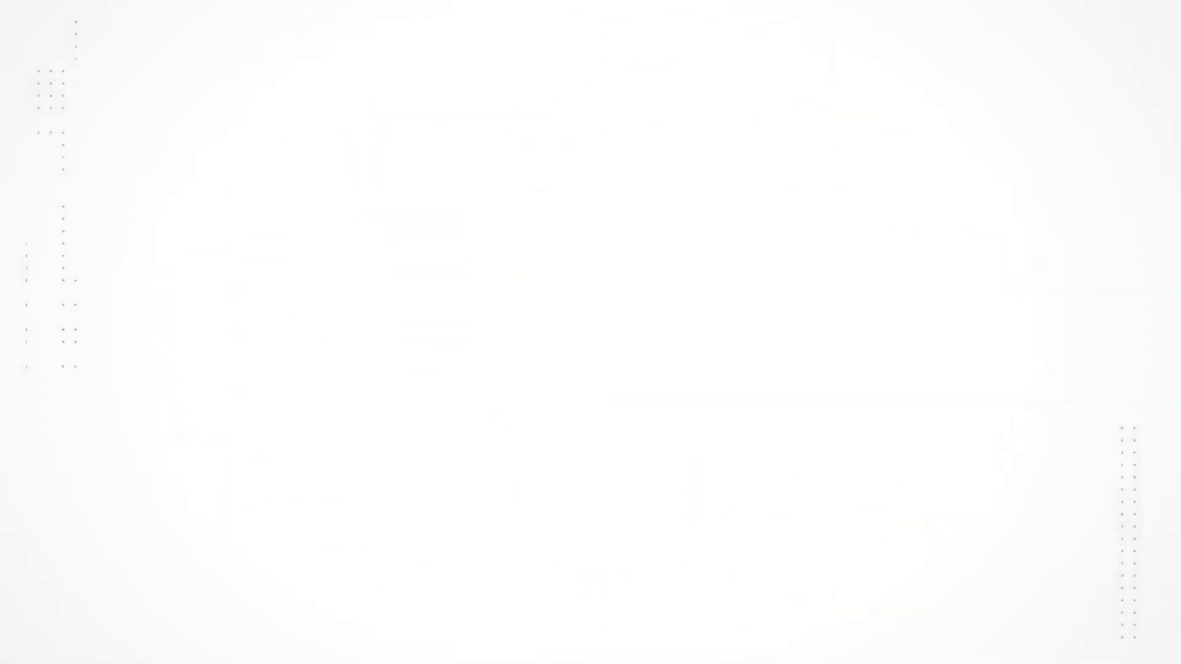
pyautogui.moveTo(108, 165); pyautogui.dragTo(546, 143)
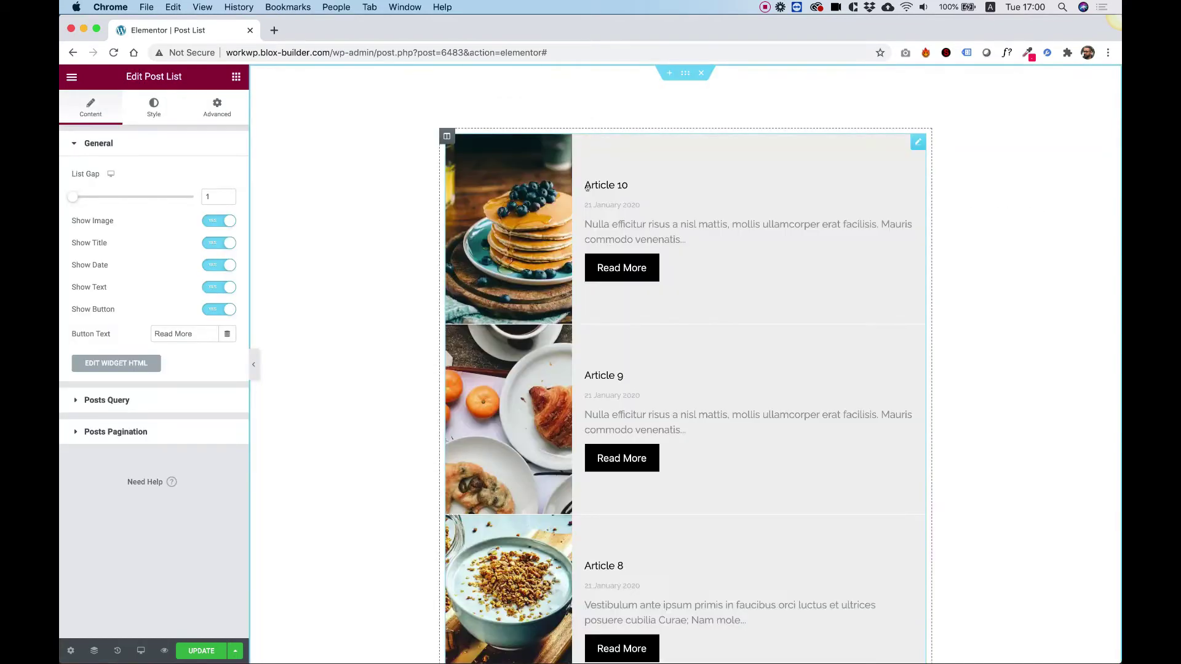
# Scroll through the articles and view the Posts Query settings (Post type, 10 posts, Post ID descending).
pyautogui.scroll(-5, 587, 188)
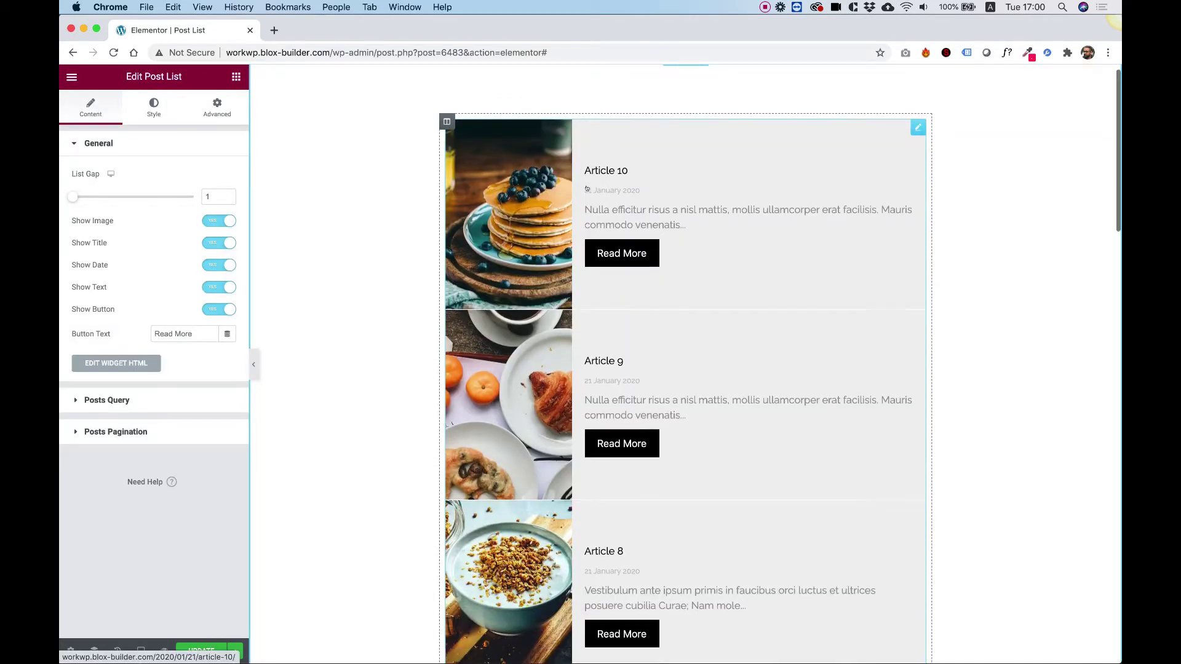
pyautogui.scroll(-8, 590, 189)
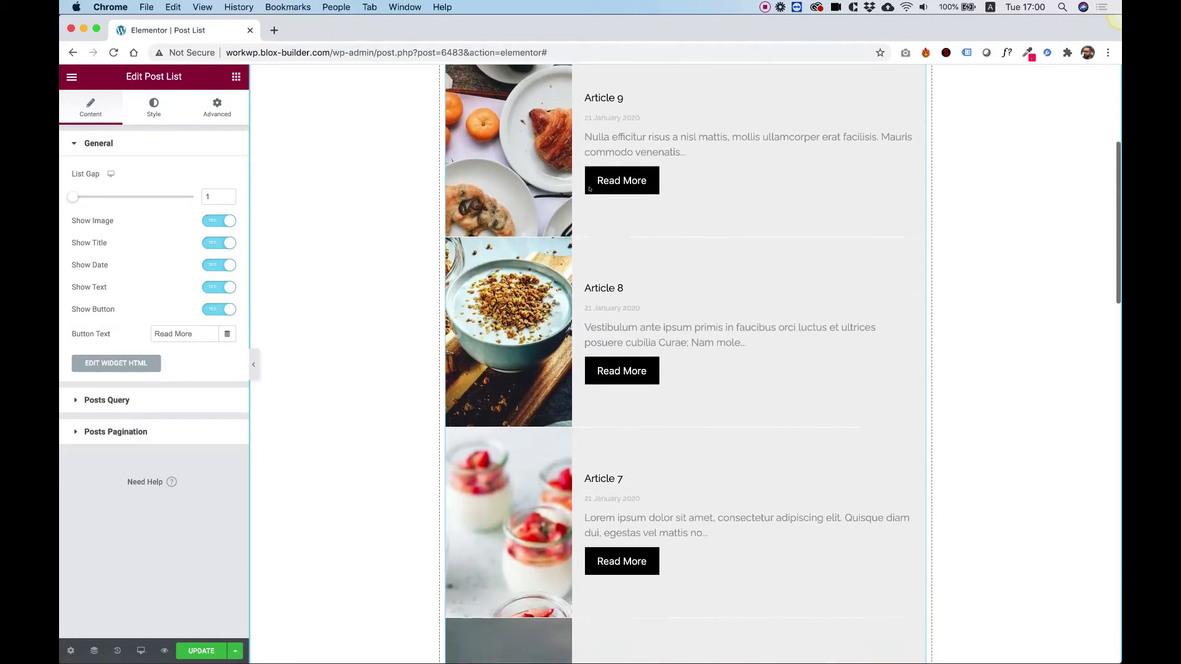
pyautogui.scroll(11, 587, 189)
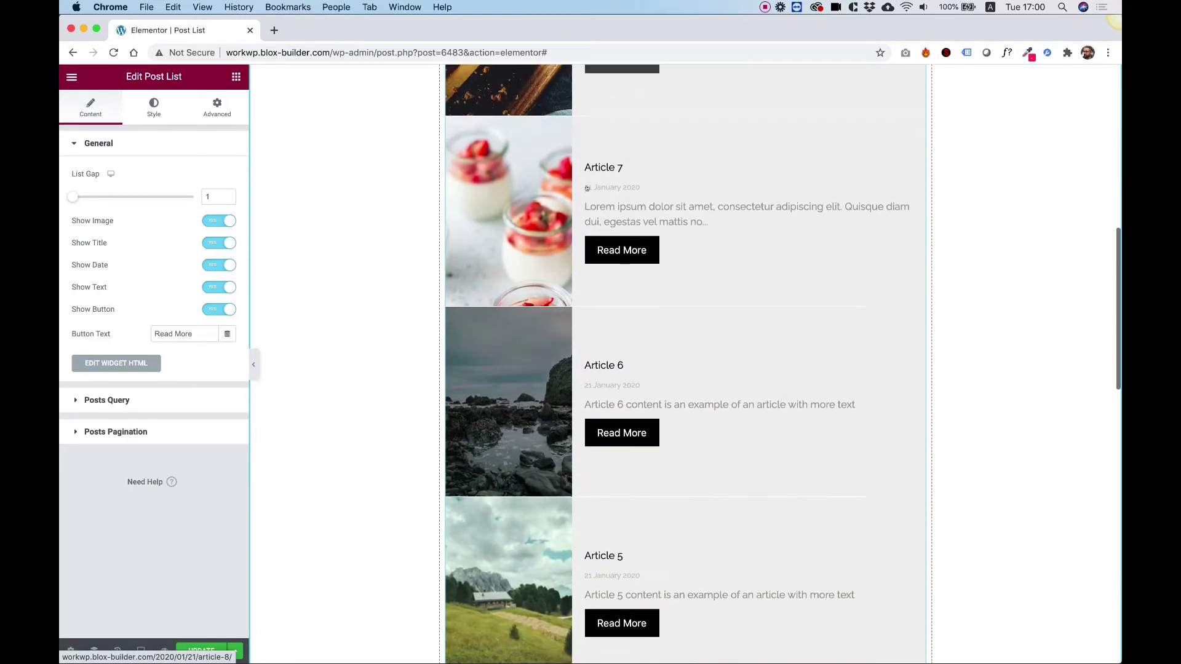
pyautogui.click(103, 401)
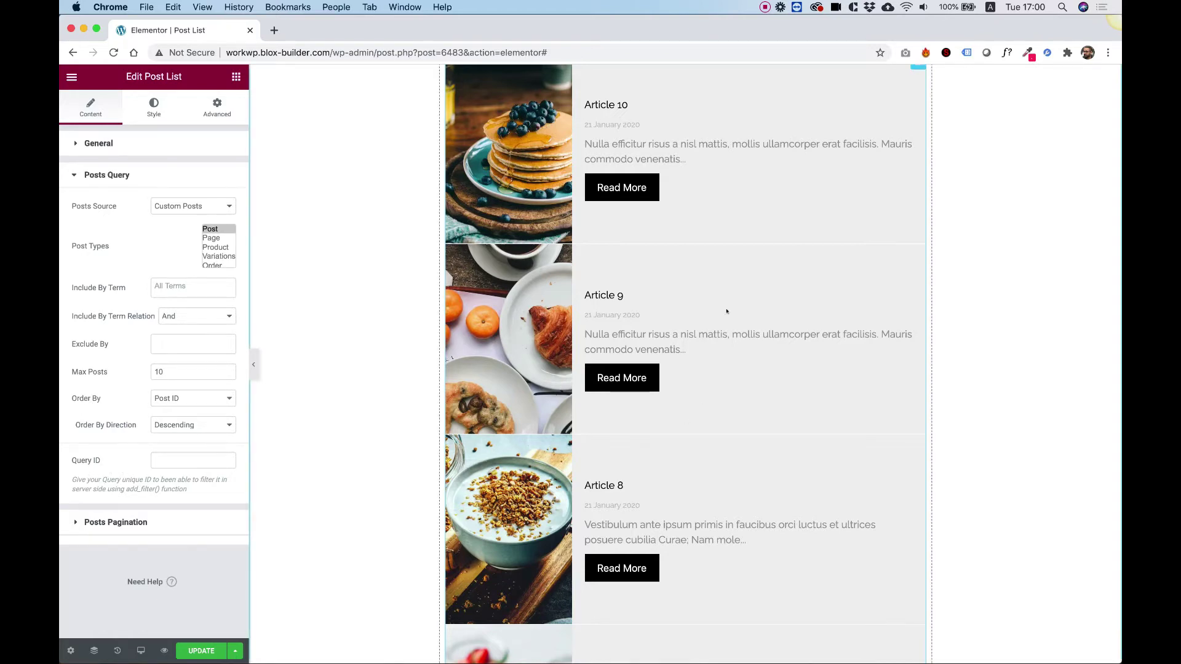
pyautogui.scroll(3, 726, 310)
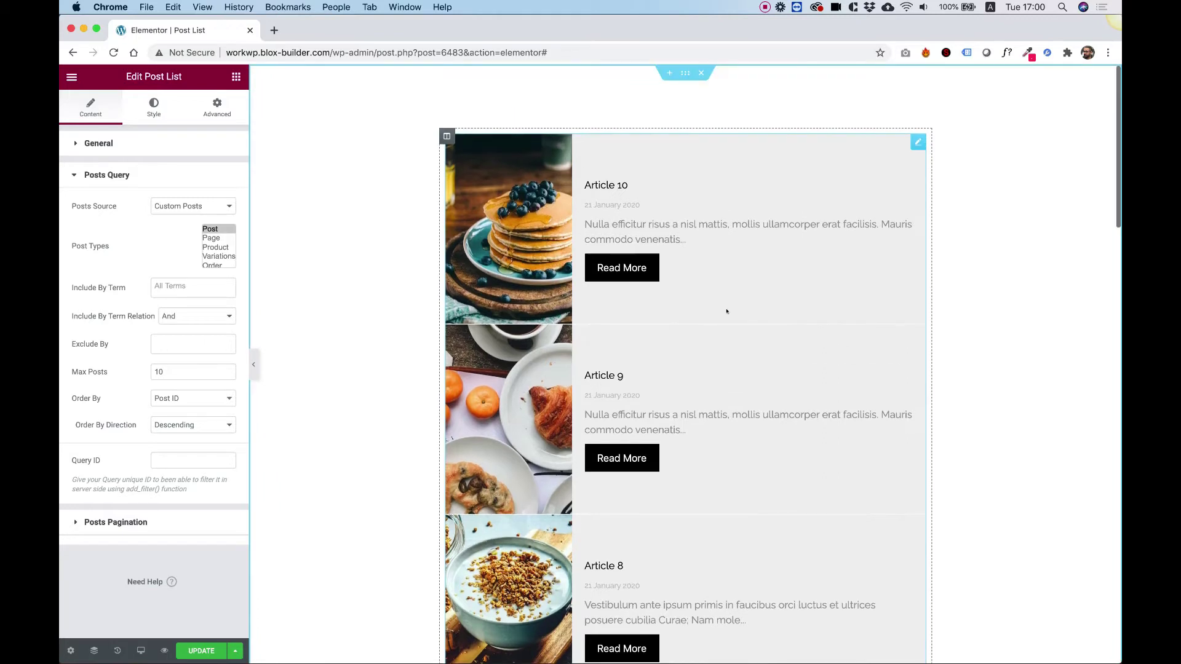
# Set List Gap to 4, turn Show Date off, and change the button text to Learn More.
pyautogui.click(99, 143)
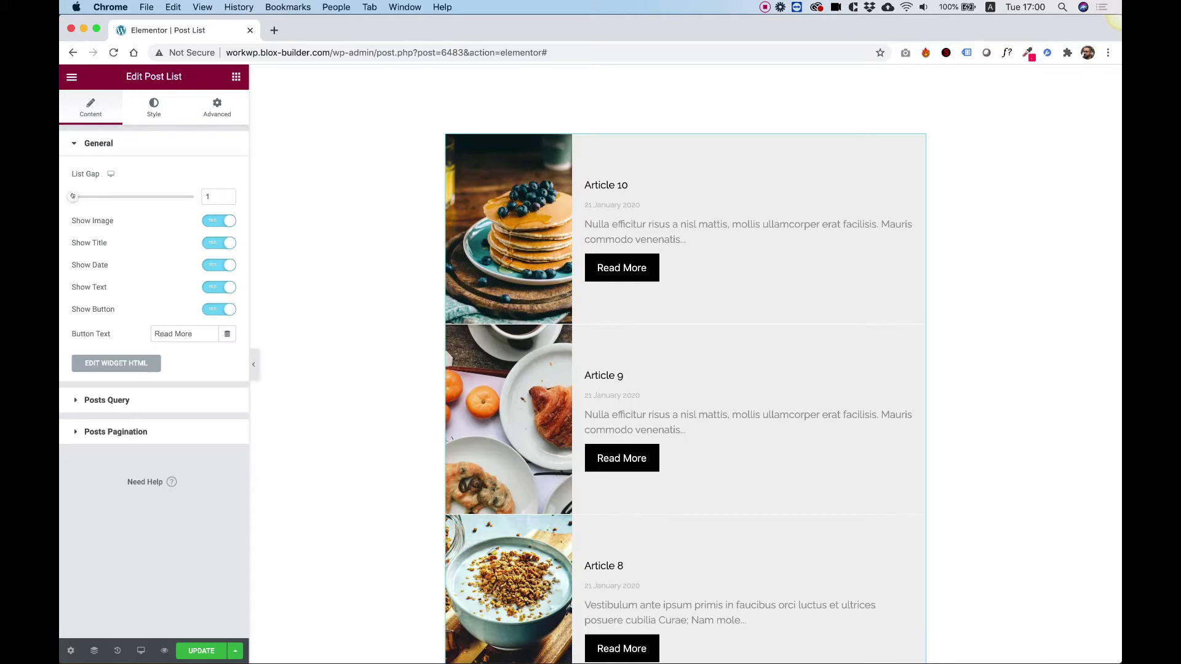
pyautogui.moveTo(72, 197)
pyautogui.mouseDown()
pyautogui.moveTo(112, 196)
pyautogui.moveTo(69, 205)
pyautogui.mouseUp()
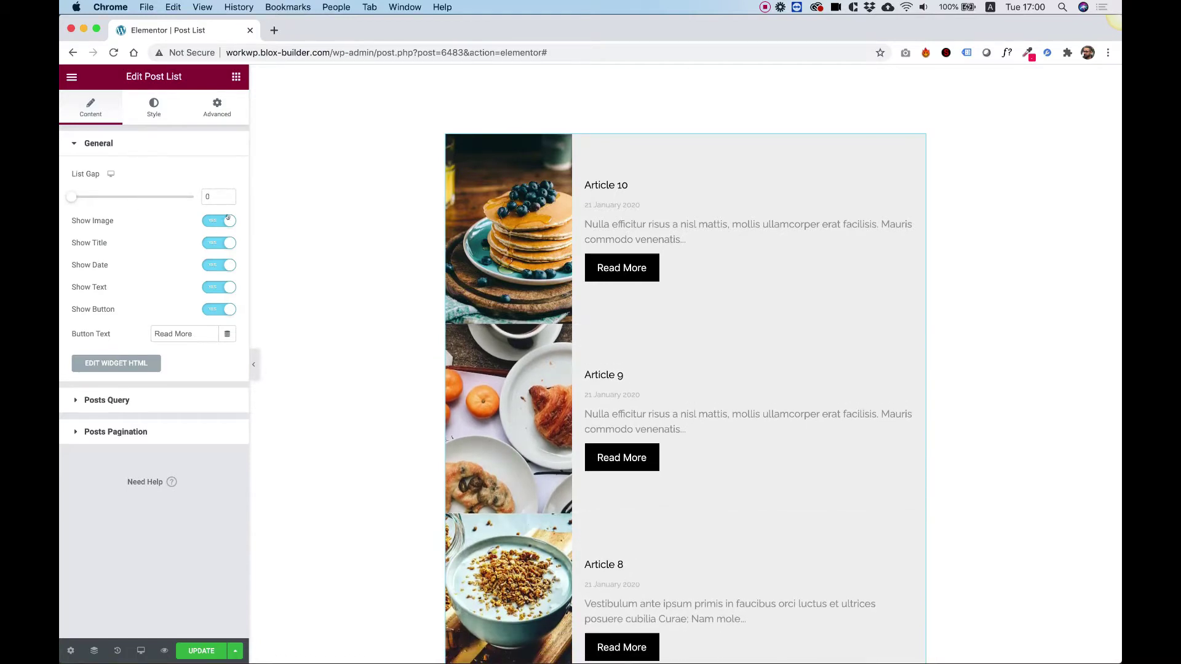
pyautogui.moveTo(70, 197); pyautogui.dragTo(75, 197)
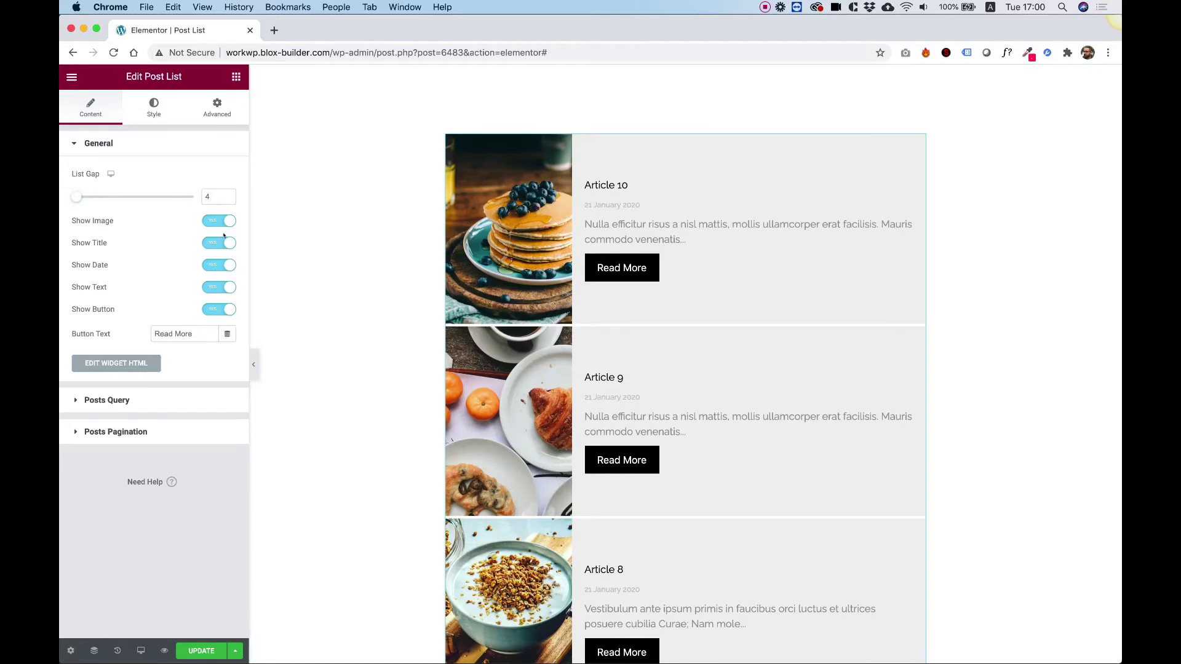
pyautogui.click(226, 265)
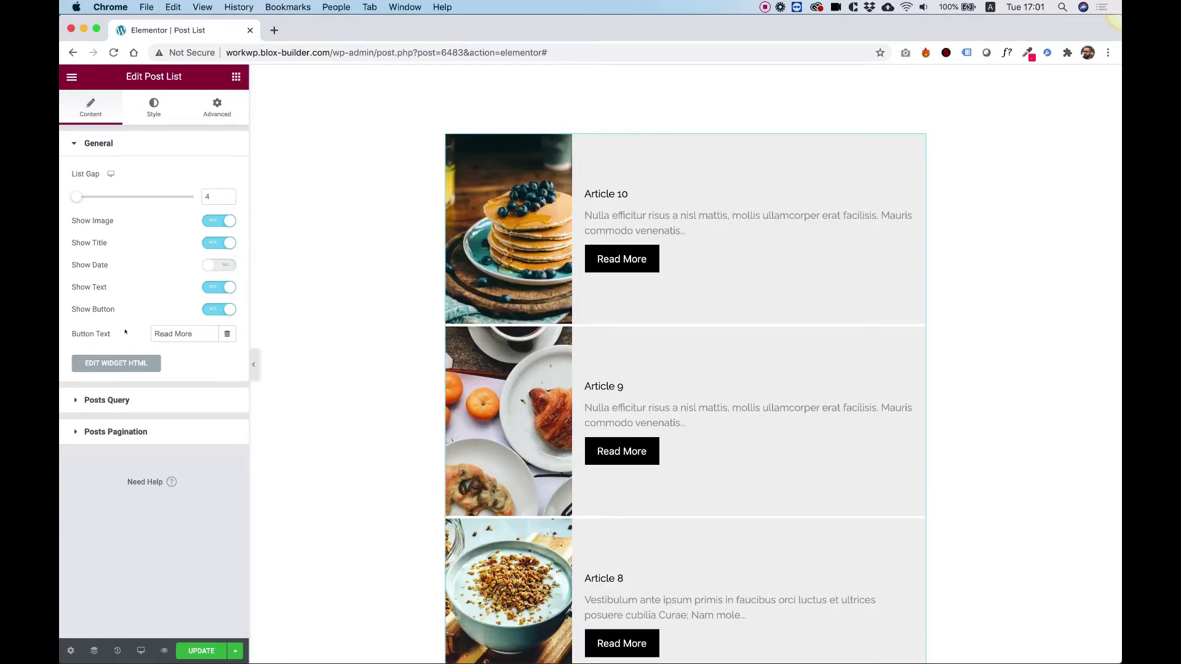
pyautogui.doubleClick(171, 333)
pyautogui.write('Learn')
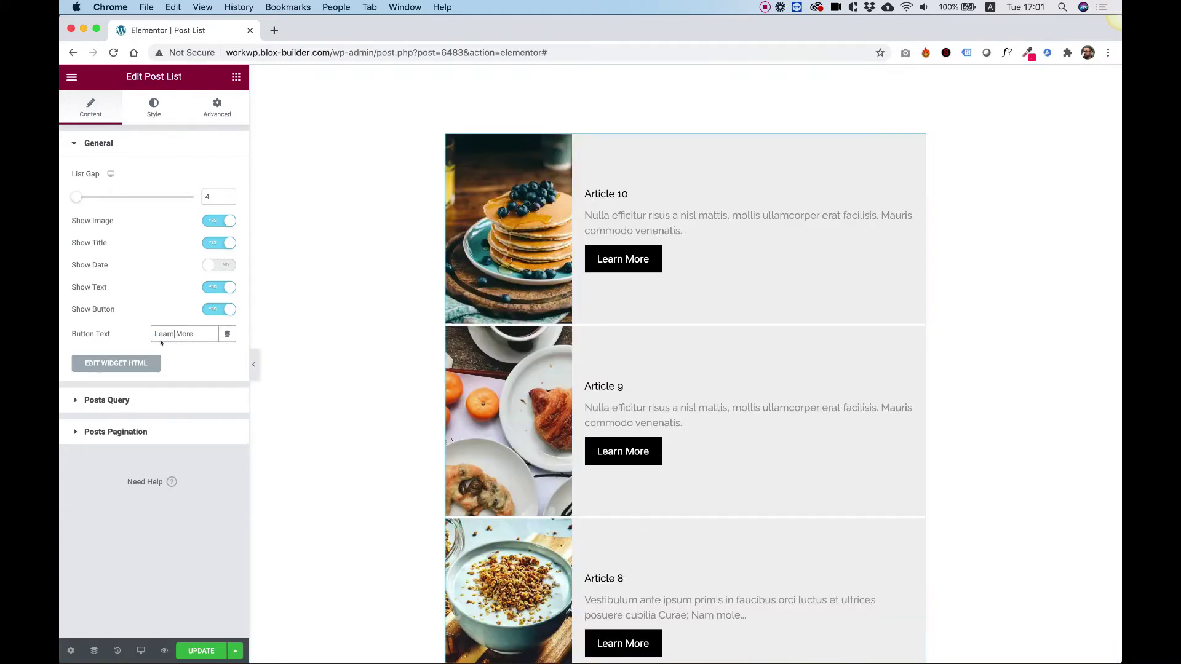
# In the Style tab's Item section, set Item Border Type to Solid.
pyautogui.click(154, 110)
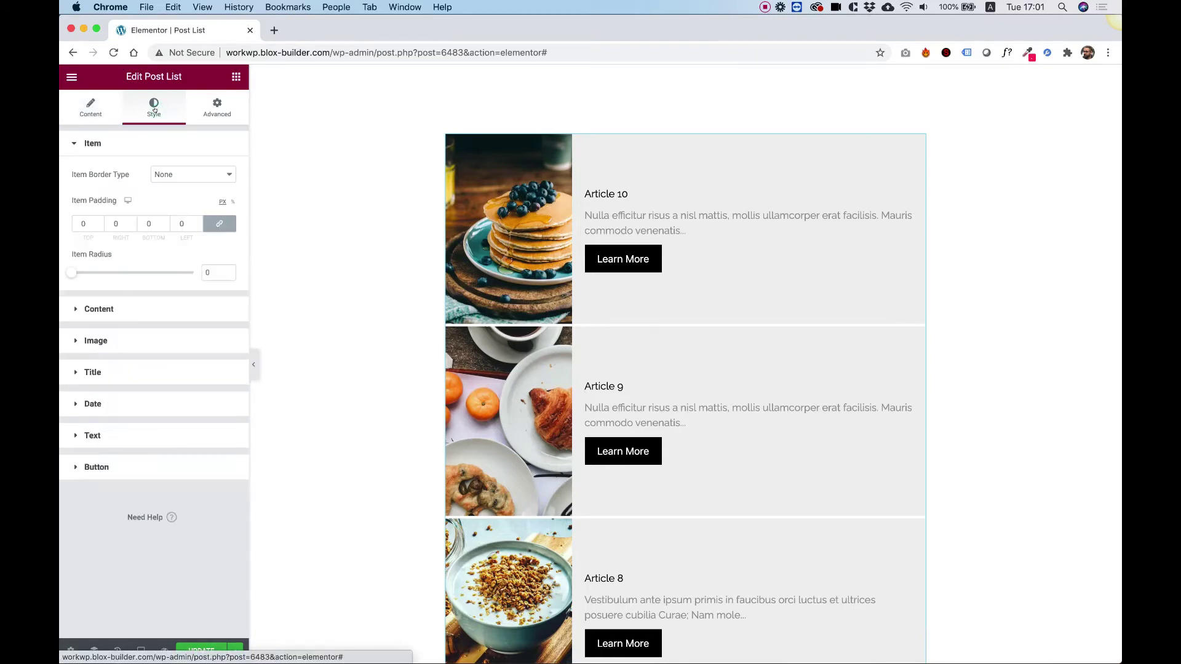
pyautogui.click(168, 174)
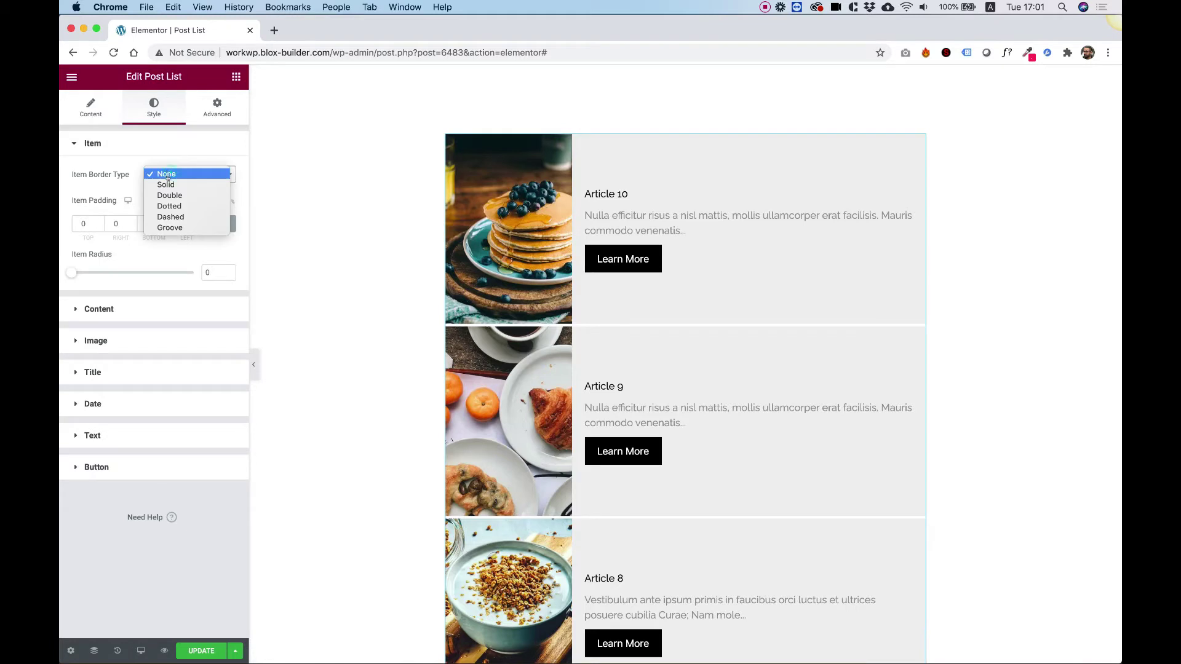
pyautogui.click(169, 181)
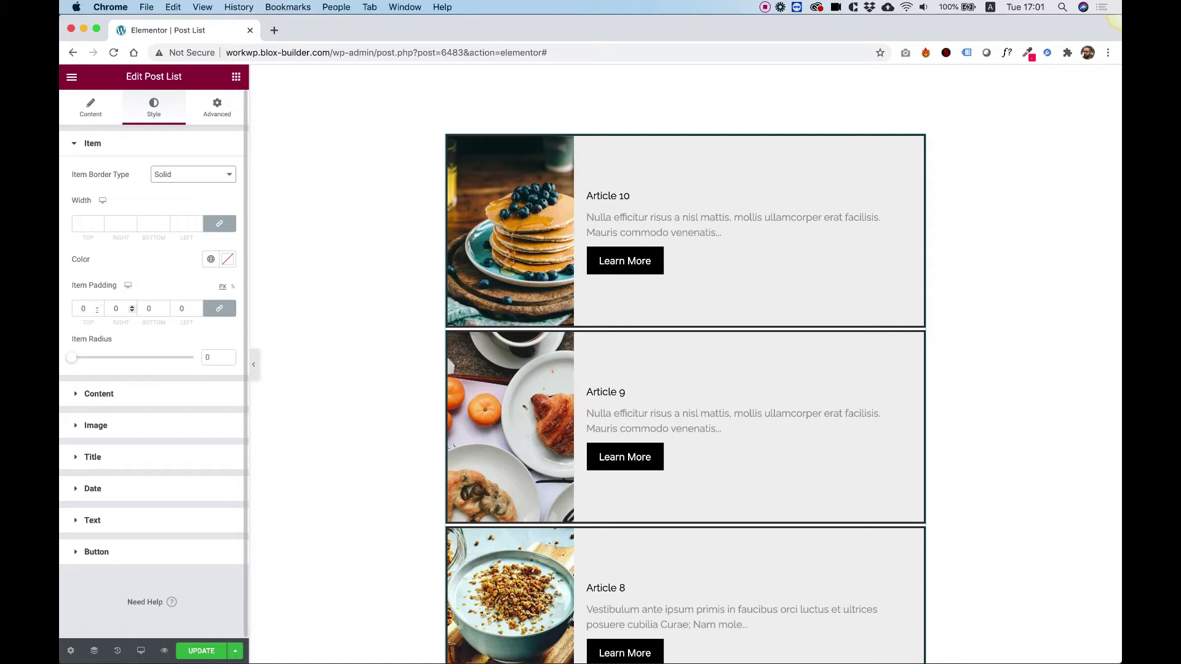
# Set Item Padding to 31 on all sides.
pyautogui.click(87, 309)
pyautogui.write('29')
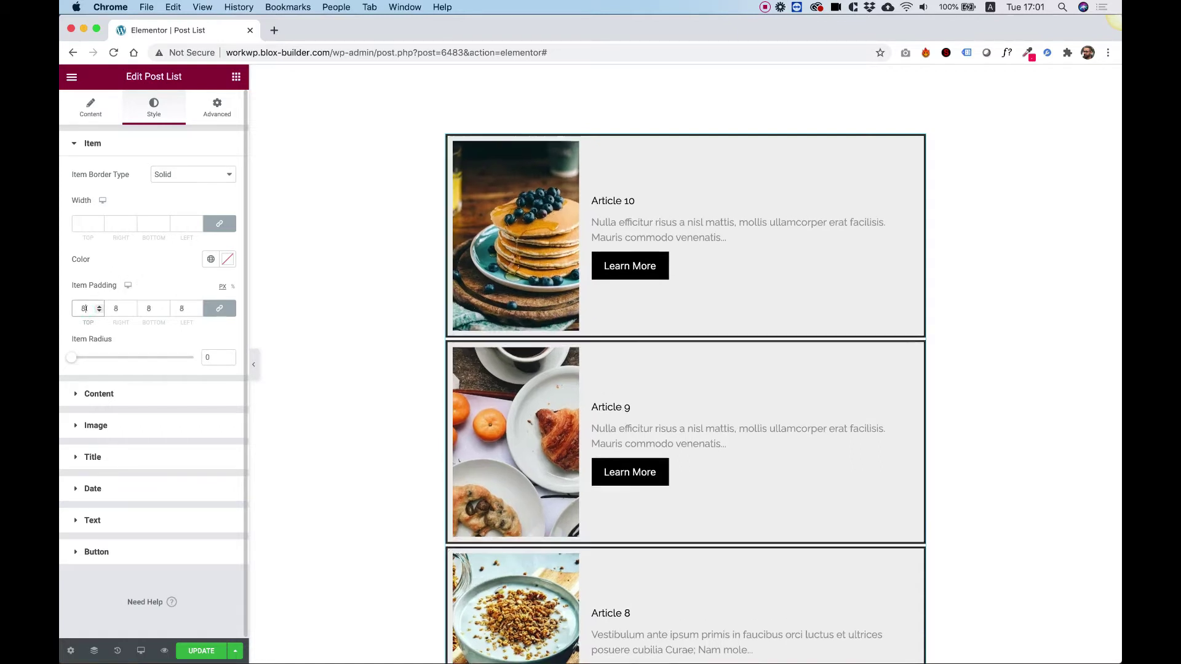
pyautogui.press('Up')
pyautogui.press('Up')
pyautogui.press('Up')
pyautogui.press('Up')
pyautogui.press('Up')
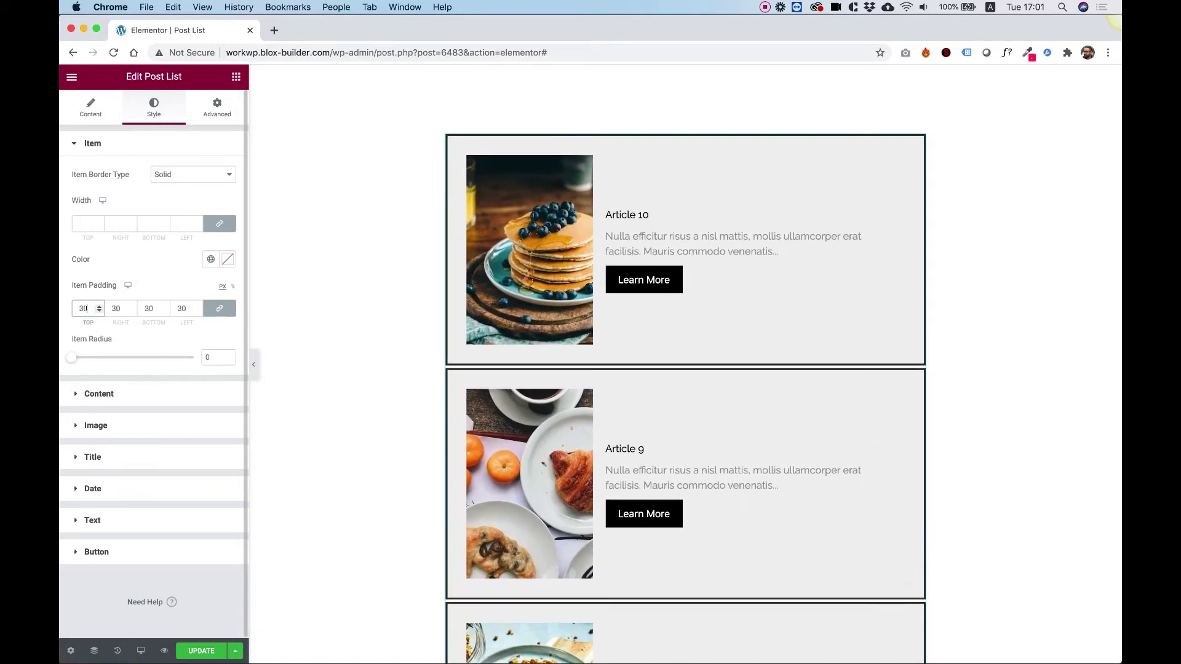
pyautogui.press('Down')
pyautogui.press('Down')
pyautogui.press('Down')
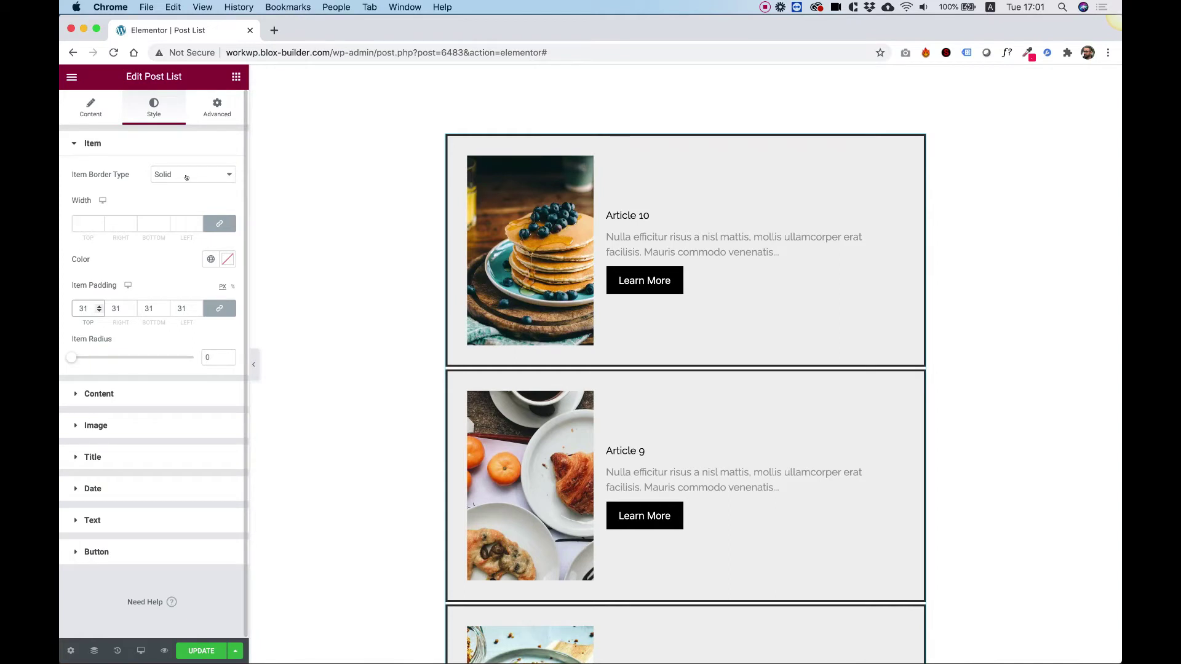
# Set the item border width to 1 on the bottom only, with top, right and left at 0.
pyautogui.click(132, 221)
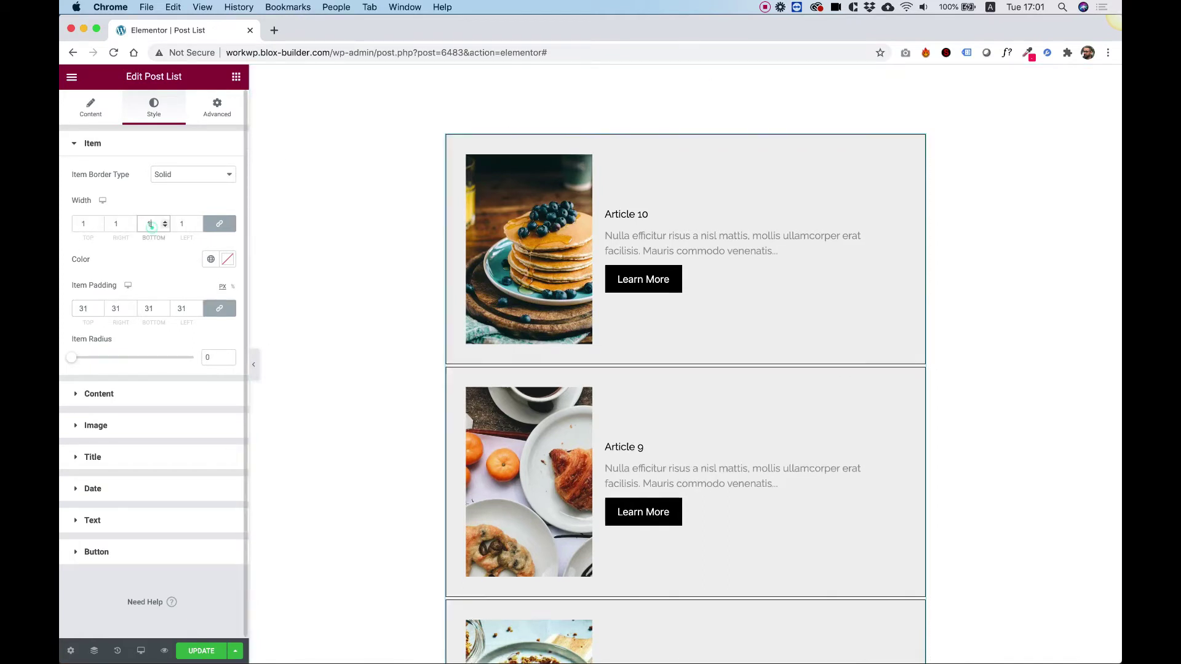
pyautogui.click(218, 222)
pyautogui.doubleClick(86, 223)
pyautogui.write('0')
pyautogui.press('Tab')
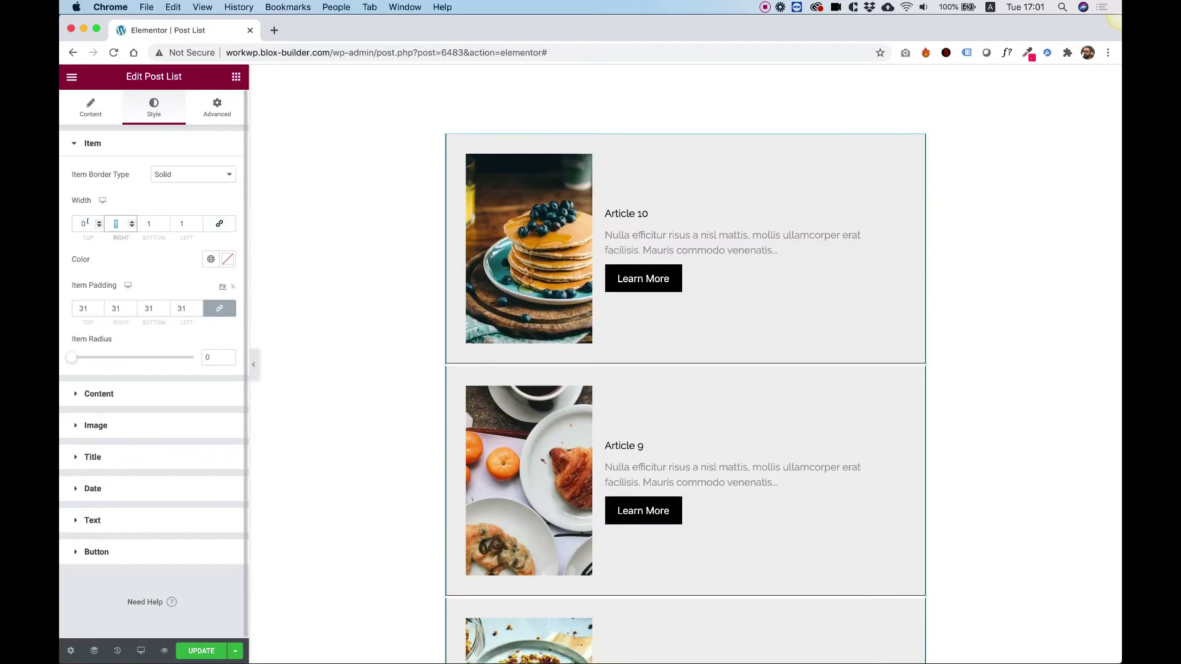
pyautogui.write('0')
pyautogui.press('Tab')
pyautogui.press('Tab')
pyautogui.write('0')
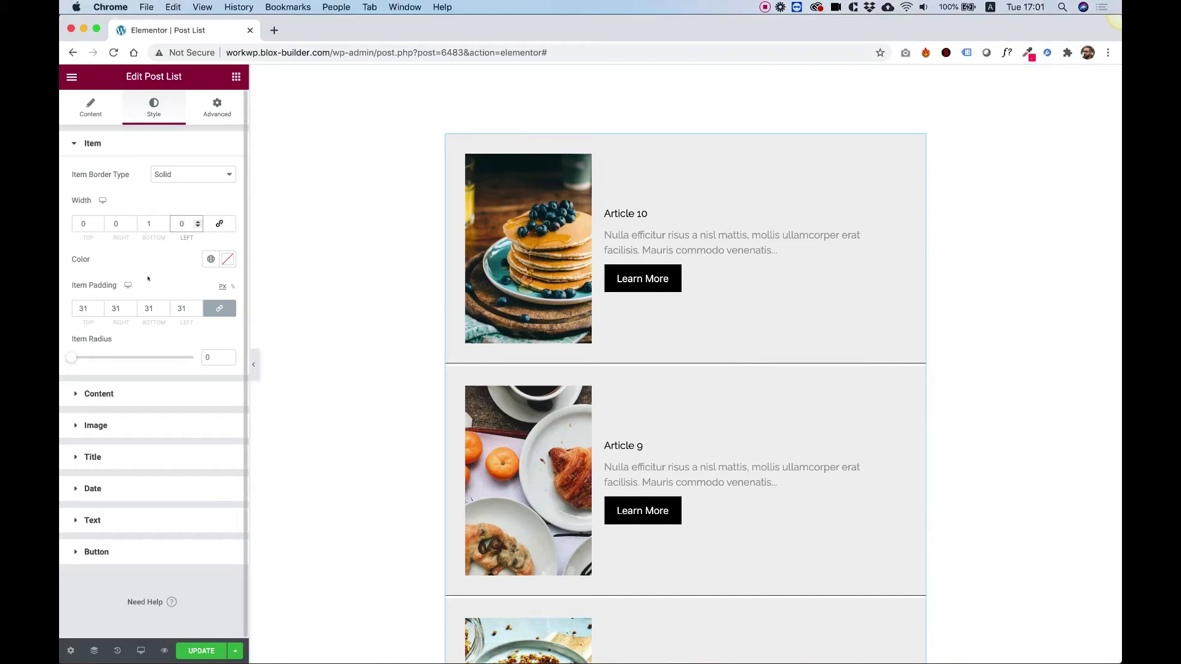
# Set the item border colour to grey #878787.
pyautogui.click(227, 261)
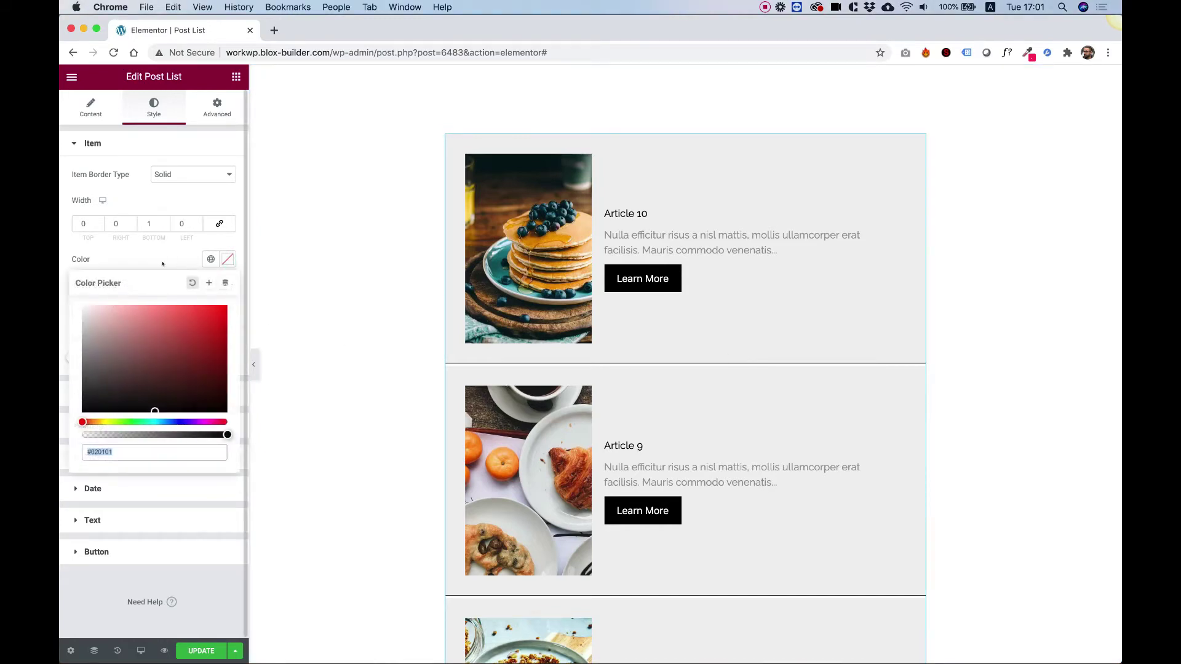
pyautogui.click(226, 261)
pyautogui.click(222, 261)
pyautogui.moveTo(92, 367); pyautogui.dragTo(82, 356)
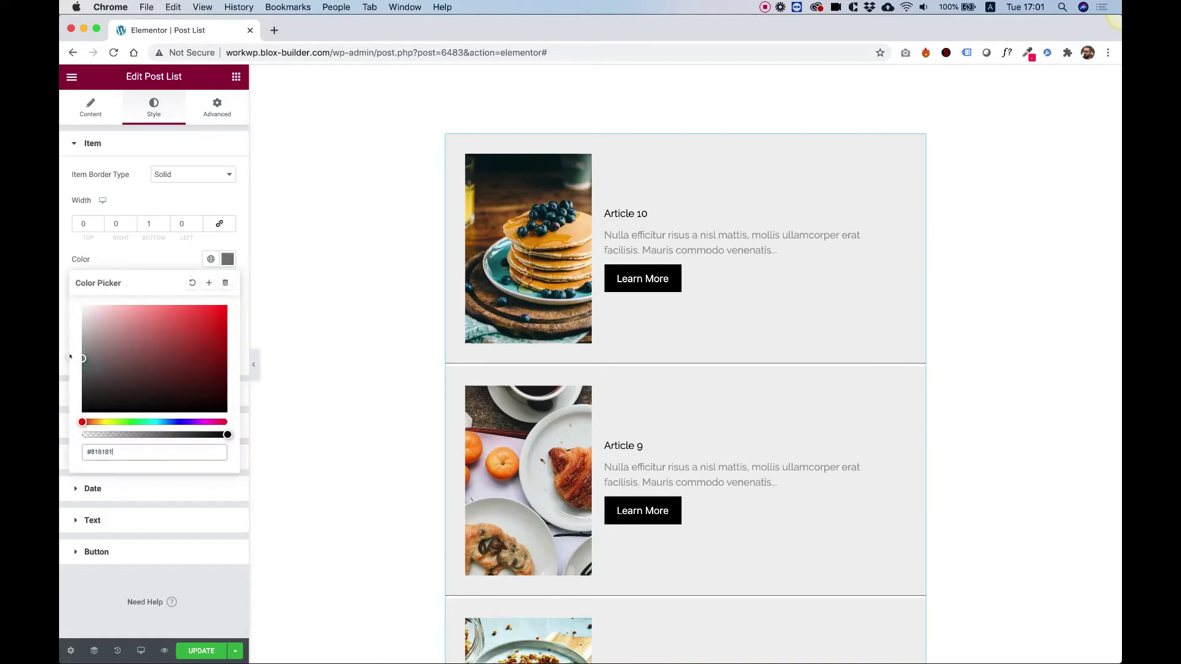
pyautogui.click(136, 249)
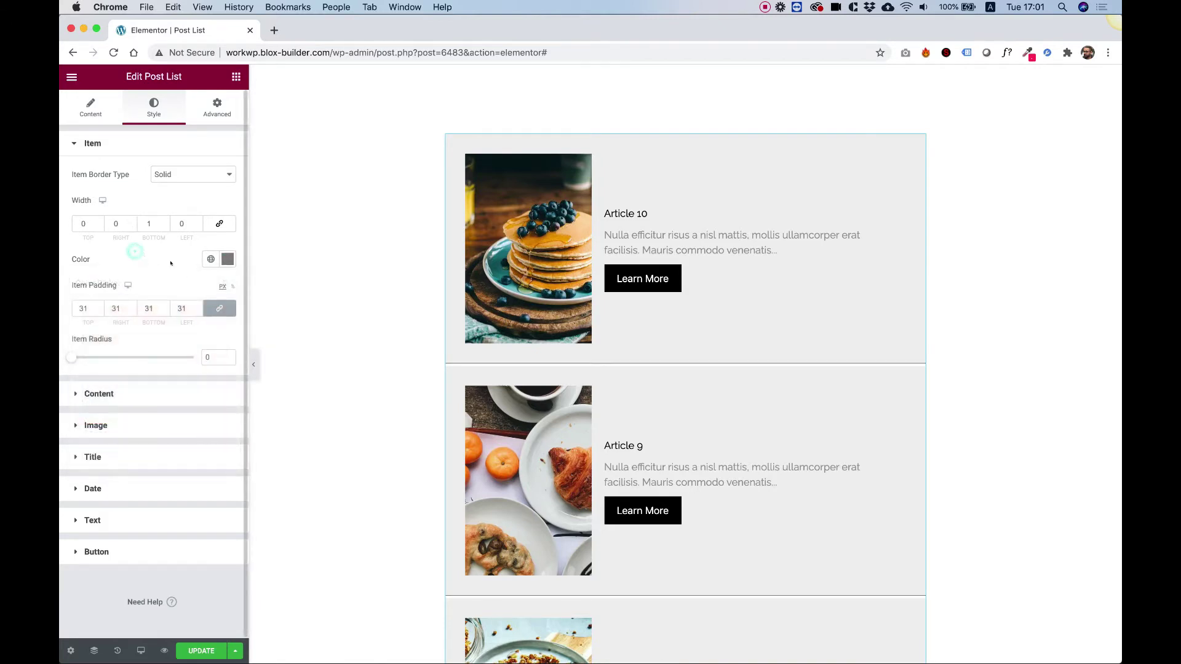
pyautogui.click(88, 103)
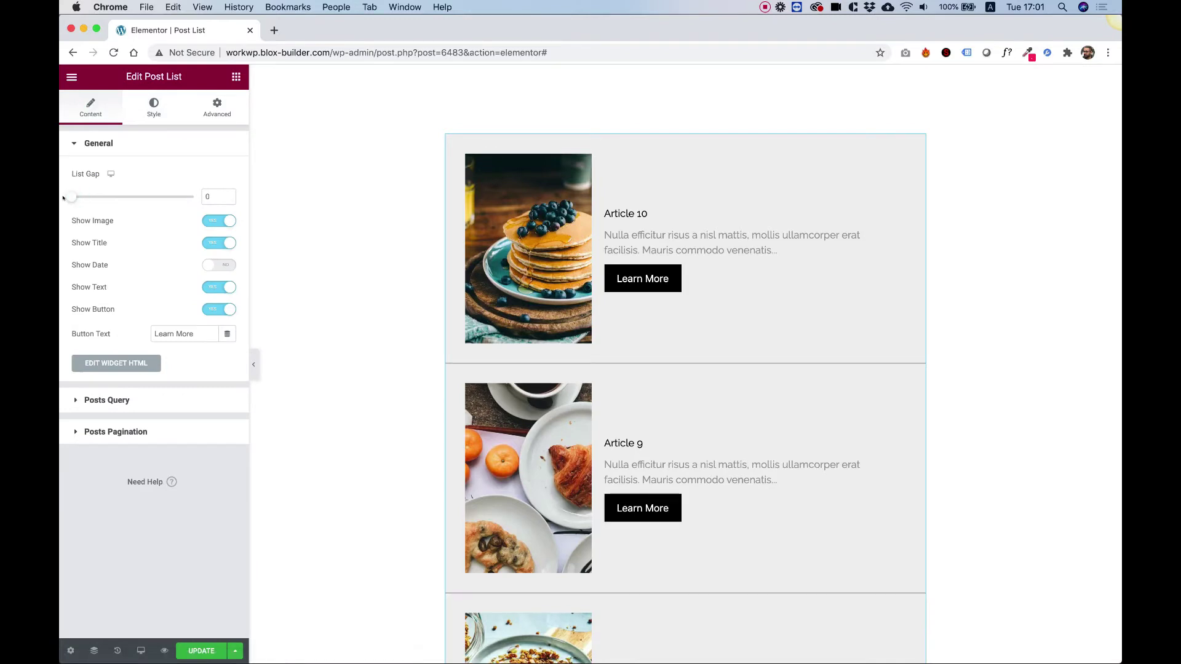
# Unlink Content Padding, set the left side to 50, and try Top and Bottom content alignment.
pyautogui.click(146, 109)
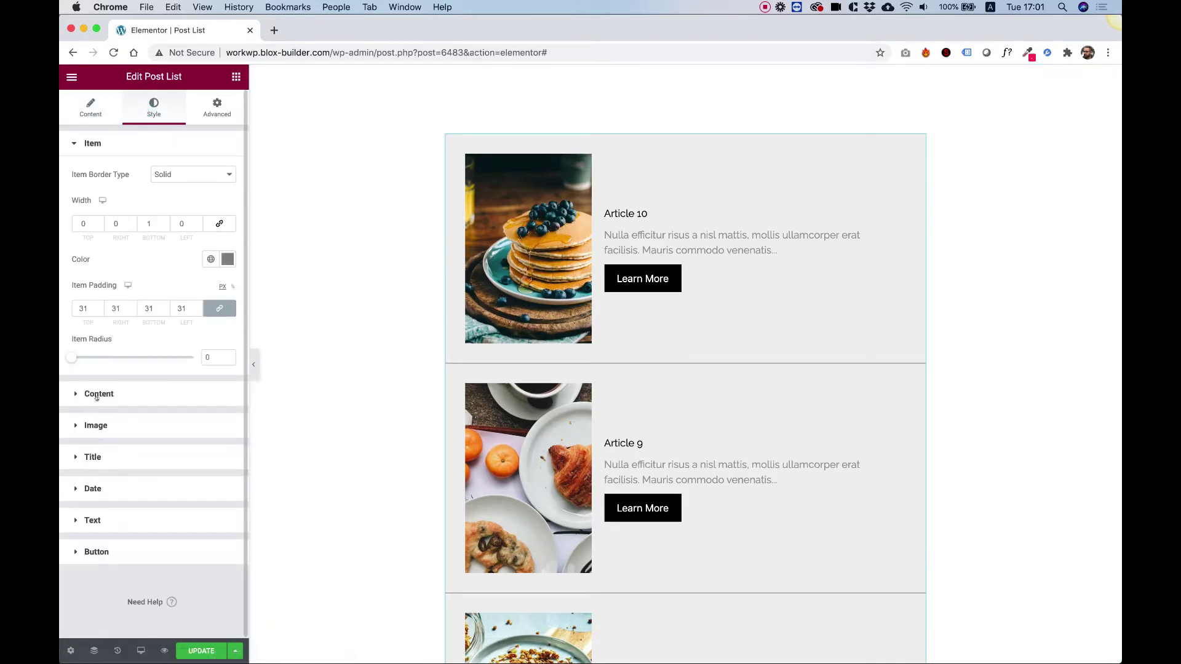
pyautogui.click(99, 395)
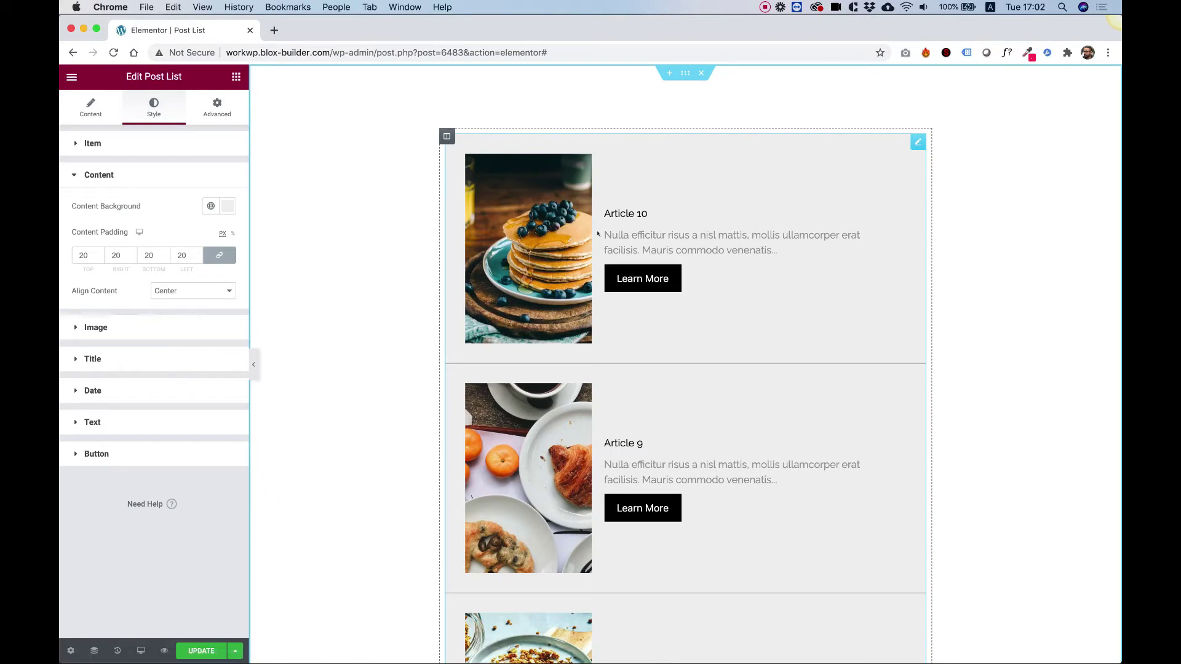
pyautogui.click(219, 255)
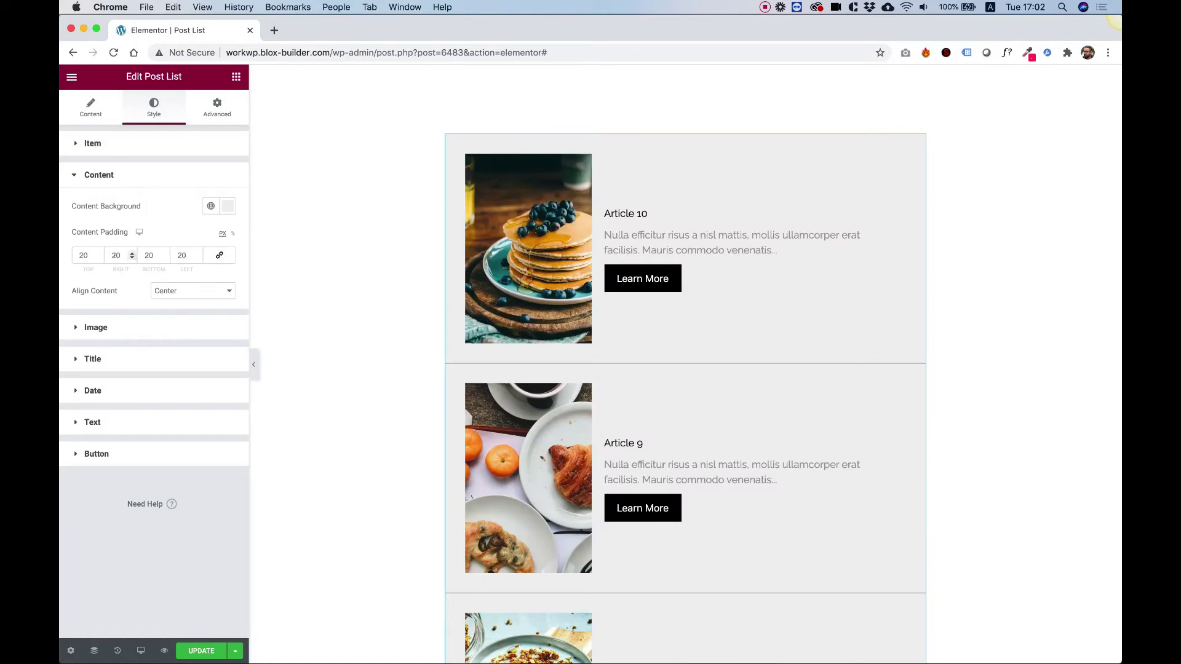
pyautogui.click(182, 255)
pyautogui.write('50')
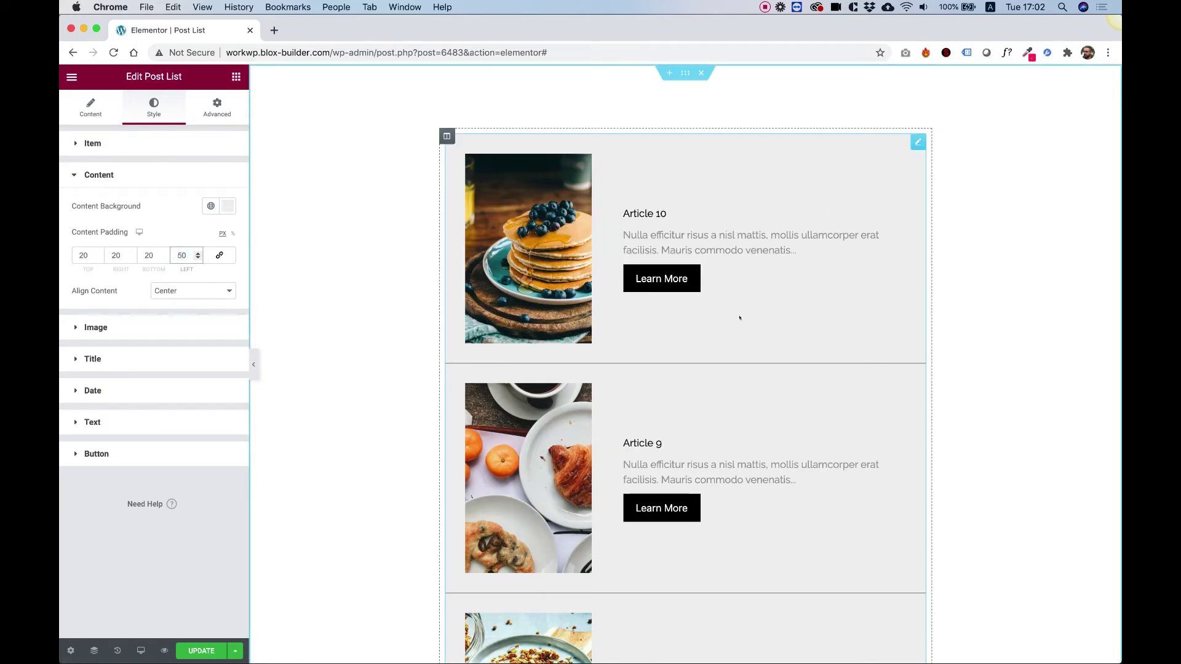
pyautogui.click(158, 293)
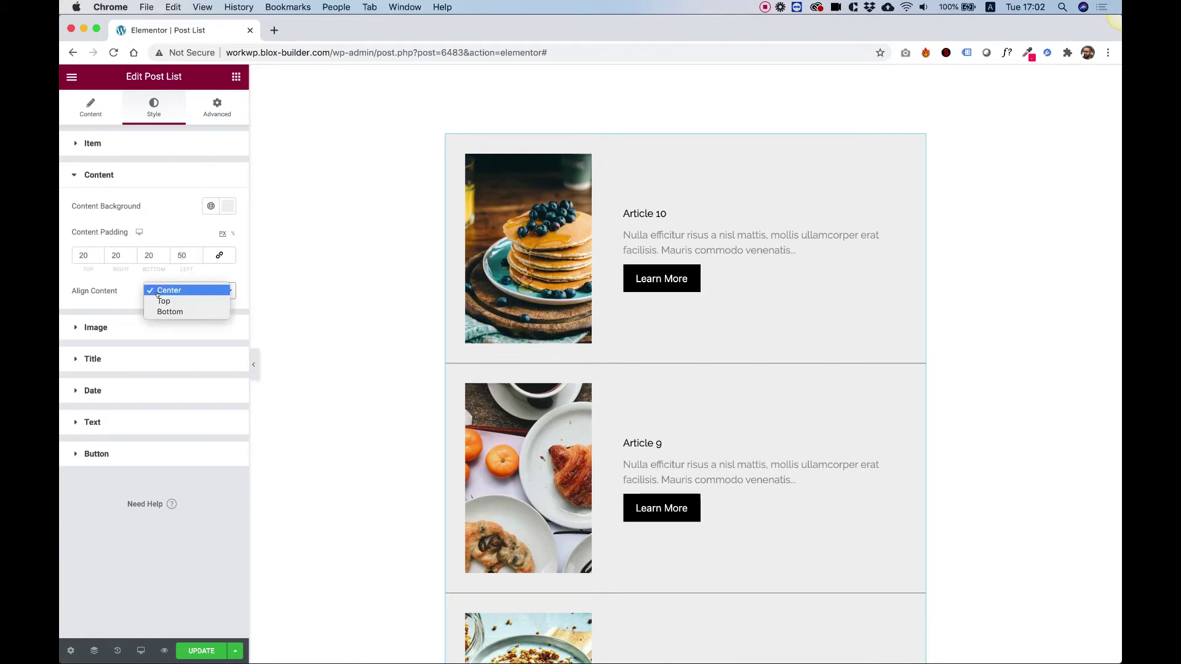
pyautogui.click(163, 301)
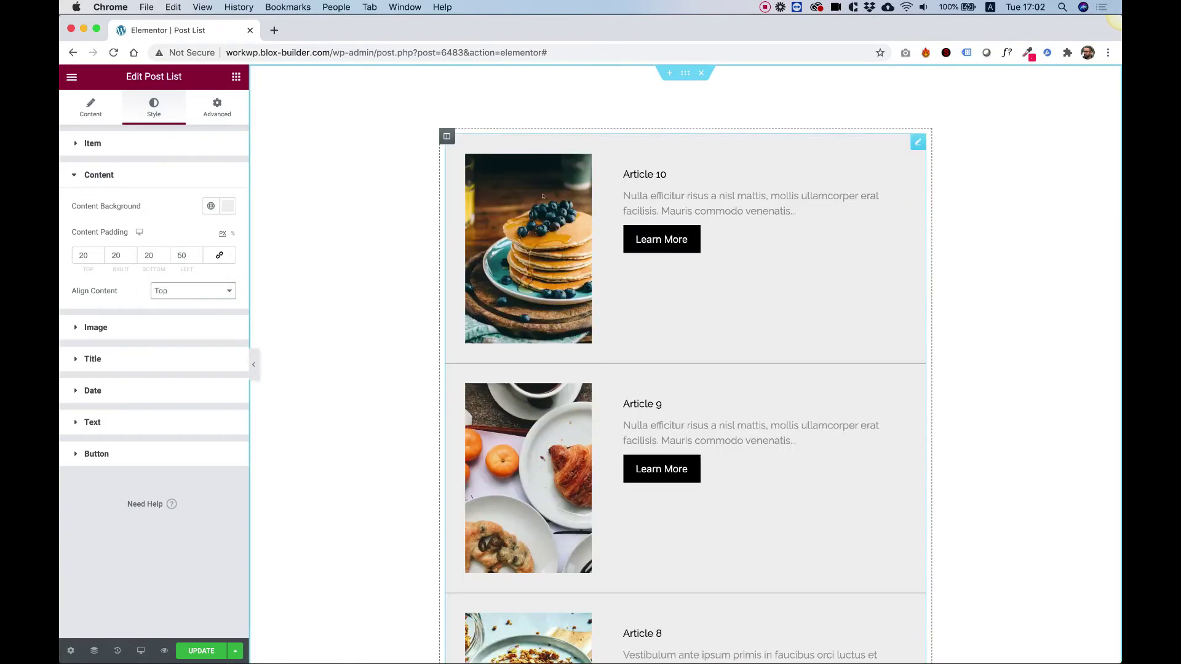
pyautogui.click(178, 291)
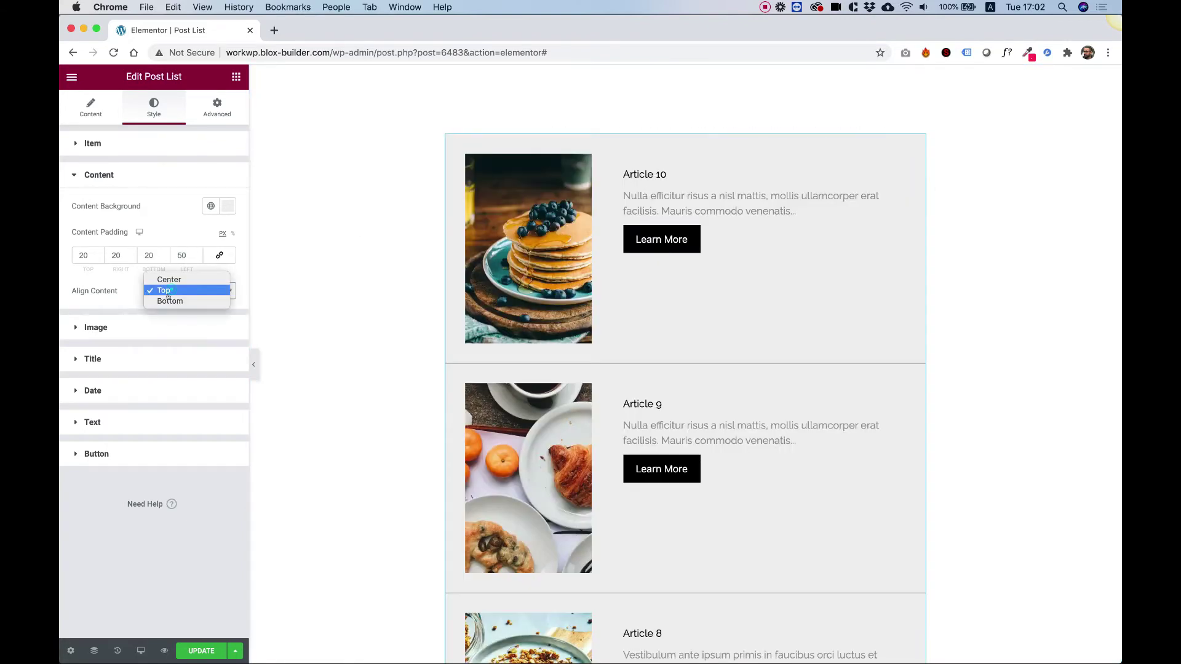
pyautogui.click(169, 302)
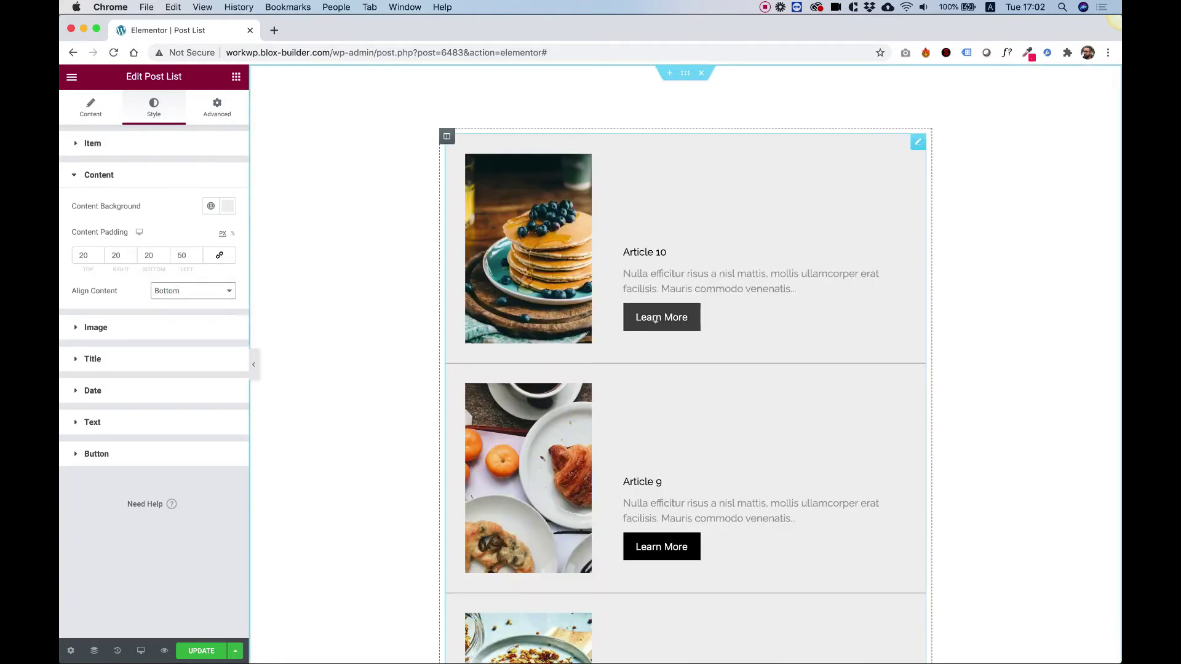
# Return Align Content to Center and set linked Content Padding to 40 on all sides.
pyautogui.doubleClick(149, 255)
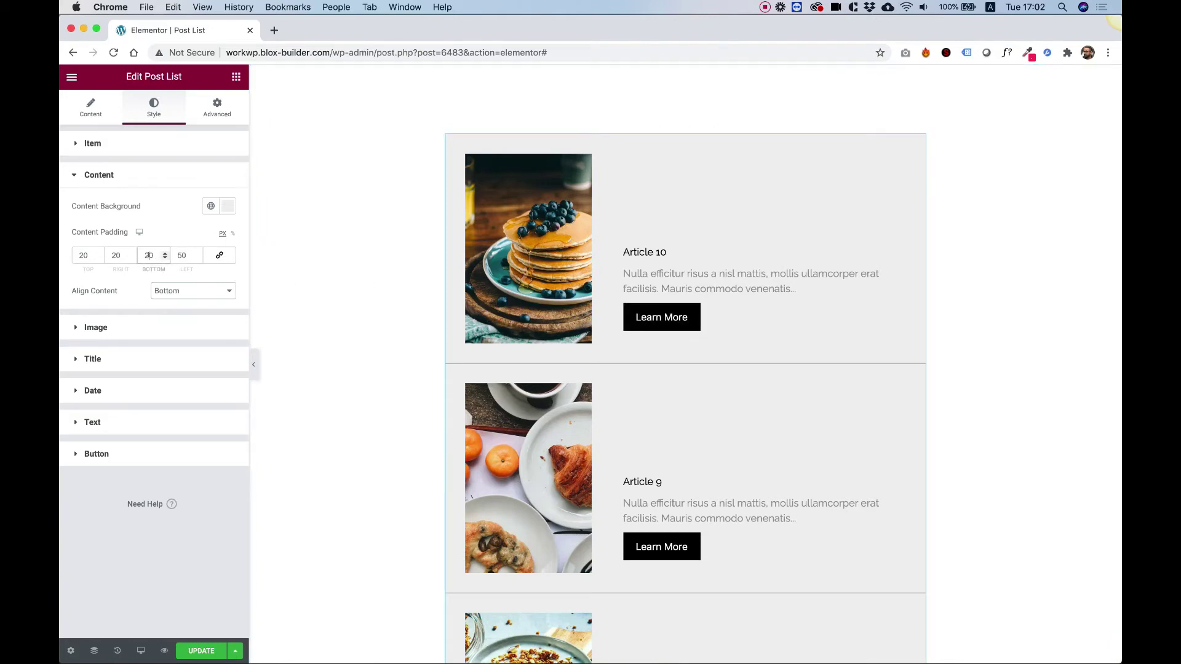
pyautogui.write('0')
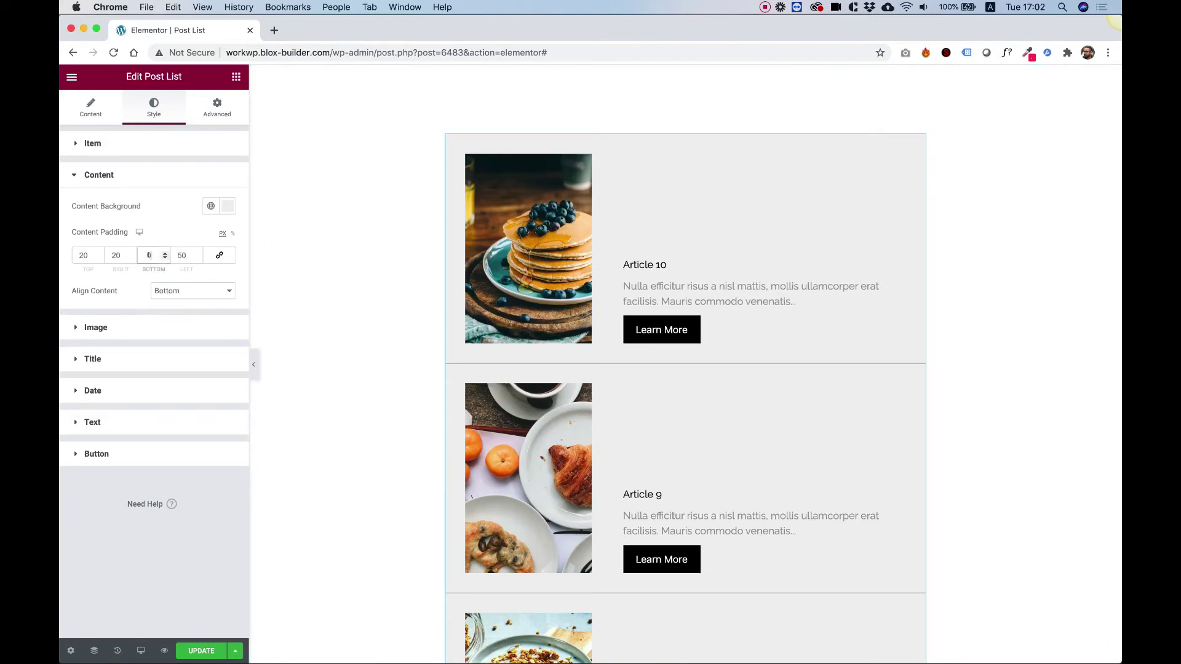
pyautogui.click(205, 289)
pyautogui.click(169, 269)
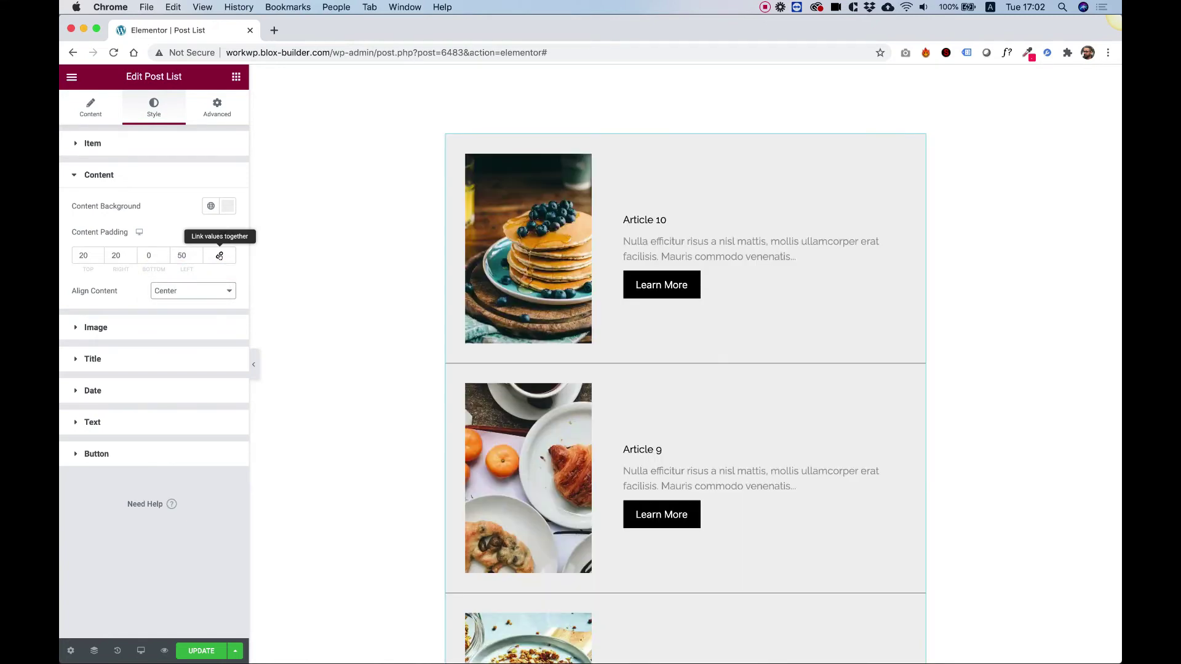
pyautogui.click(219, 256)
pyautogui.doubleClick(87, 257)
pyautogui.write('30')
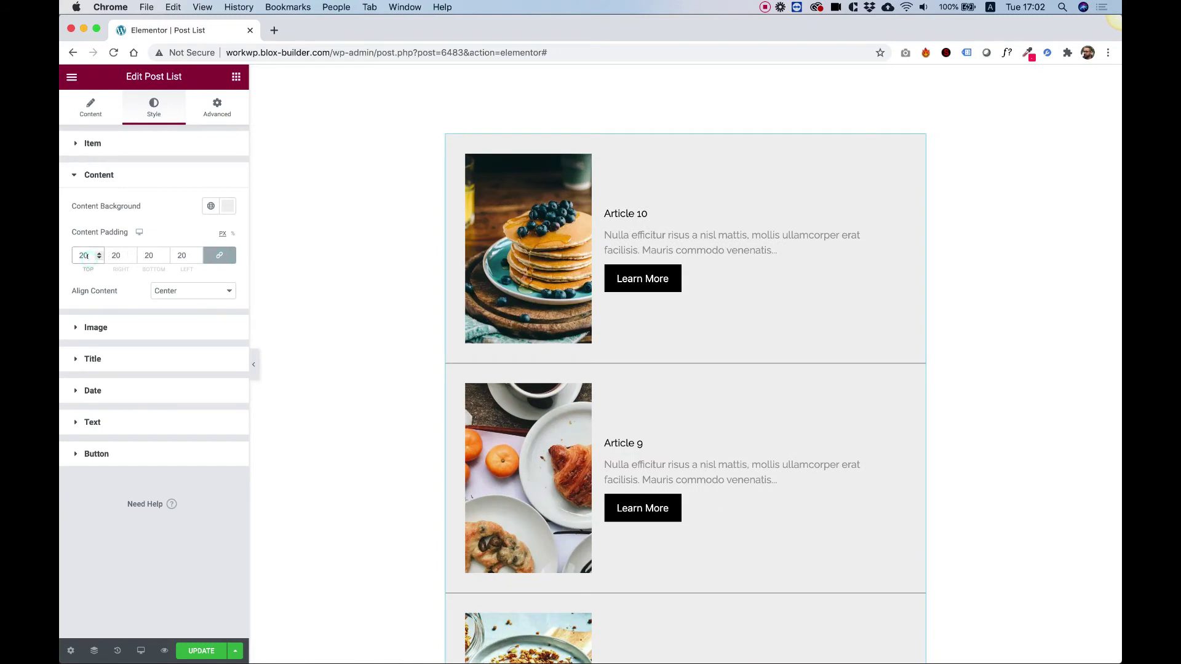
pyautogui.press('Up')
pyautogui.press('Up')
pyautogui.press('Up')
pyautogui.press('Up')
pyautogui.press('Up')
pyautogui.press('Up')
pyautogui.press('Up')
pyautogui.press('Up')
pyautogui.press('Up')
pyautogui.press('Up')
pyautogui.press('Up')
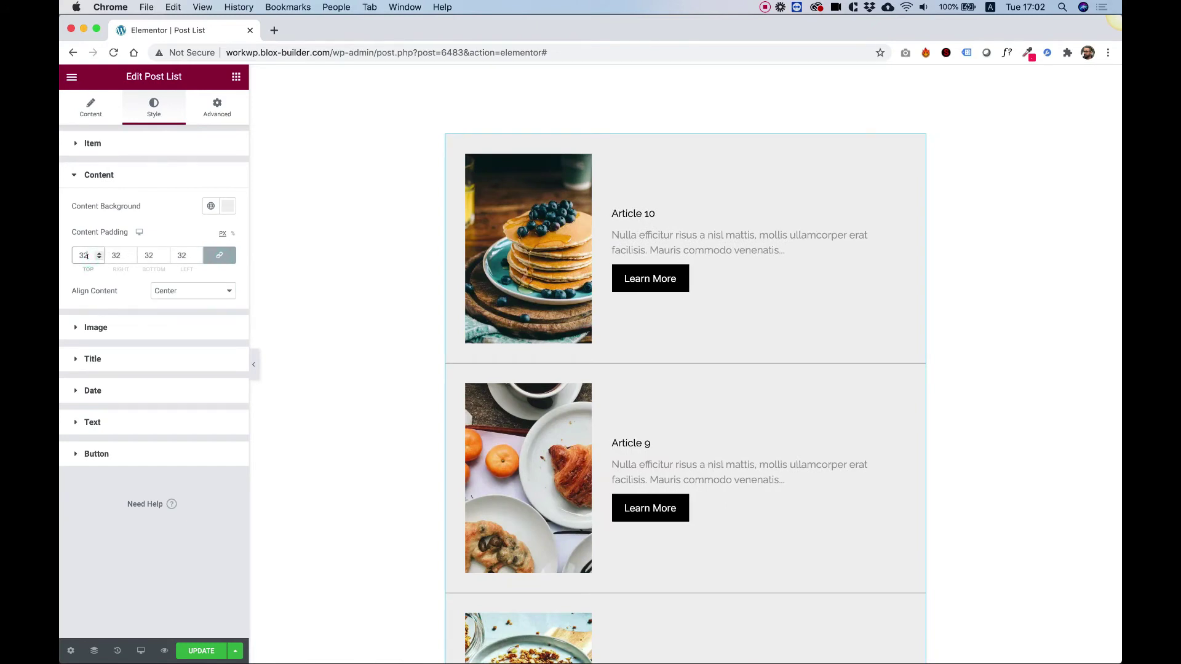
pyautogui.press('Down')
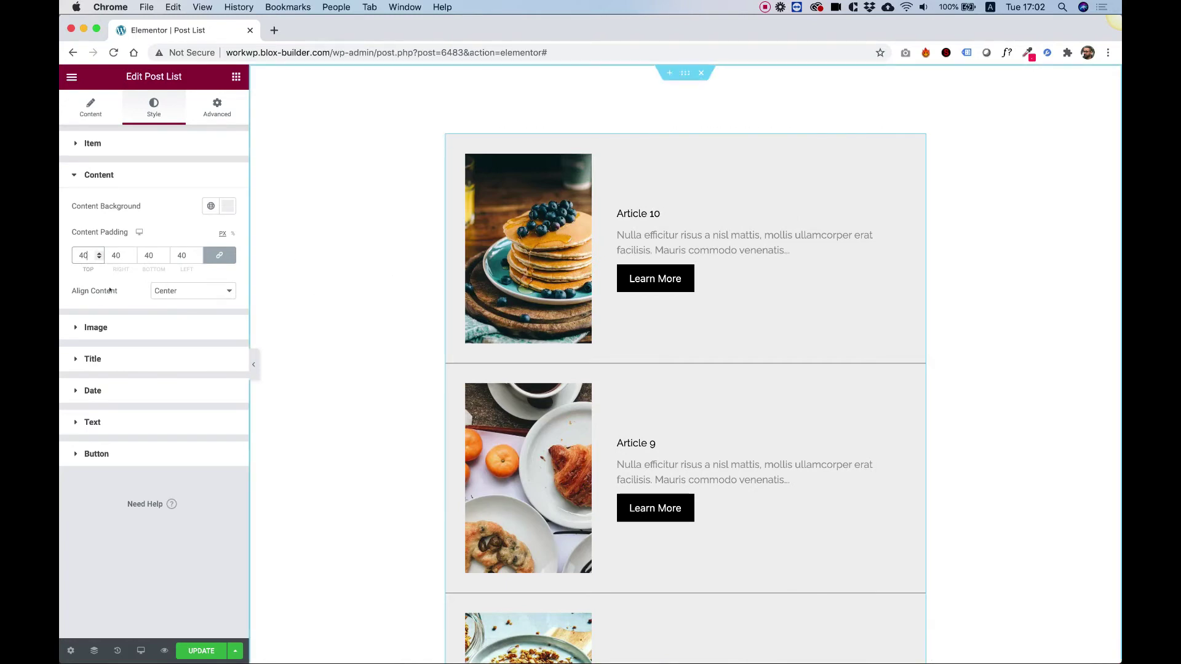
# Set Image Height to 200 and Image Radius to 100 so the images become circles.
pyautogui.click(103, 326)
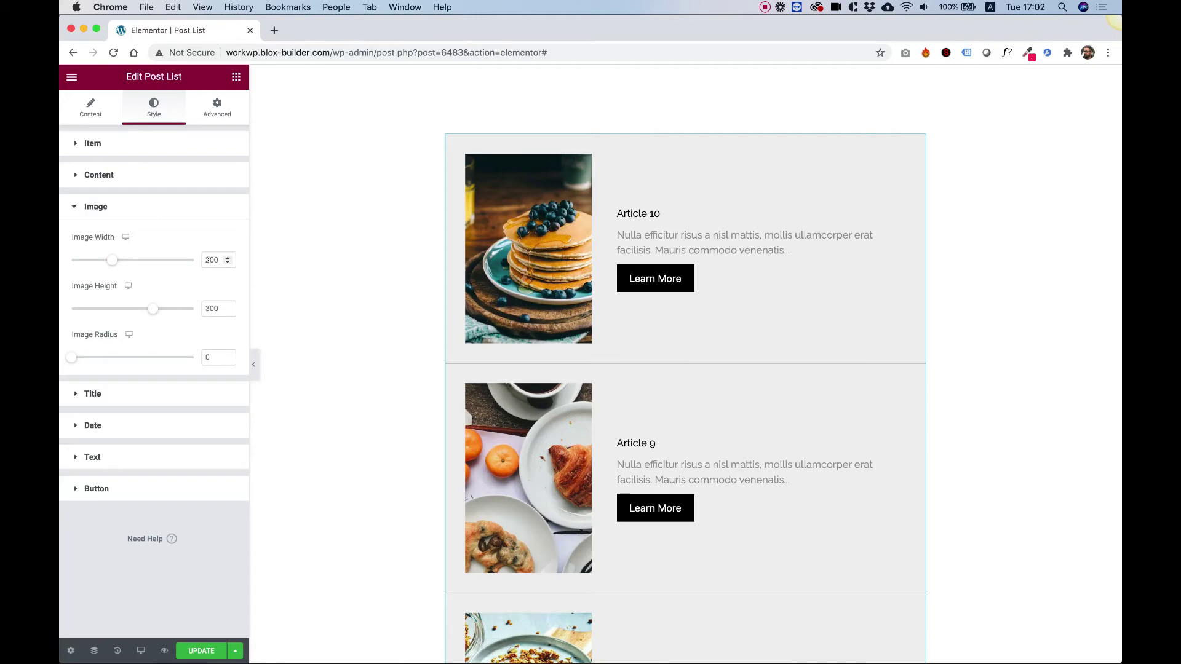
pyautogui.moveTo(210, 309); pyautogui.dragTo(192, 306)
pyautogui.write('2')
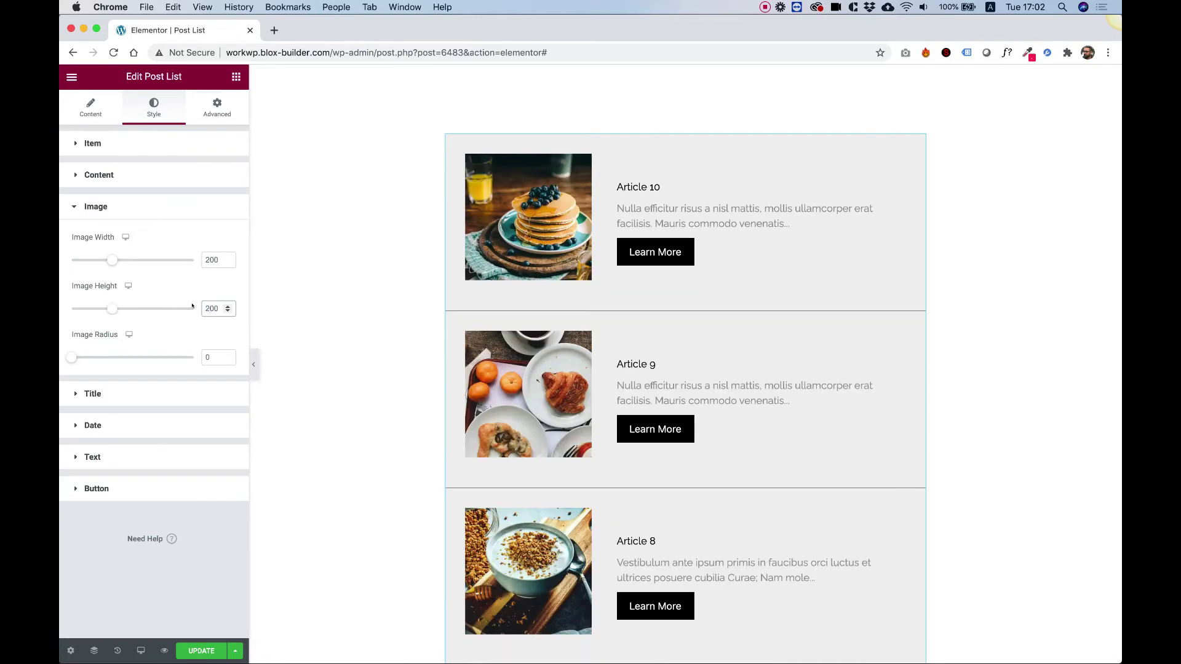
pyautogui.moveTo(73, 356); pyautogui.dragTo(222, 371)
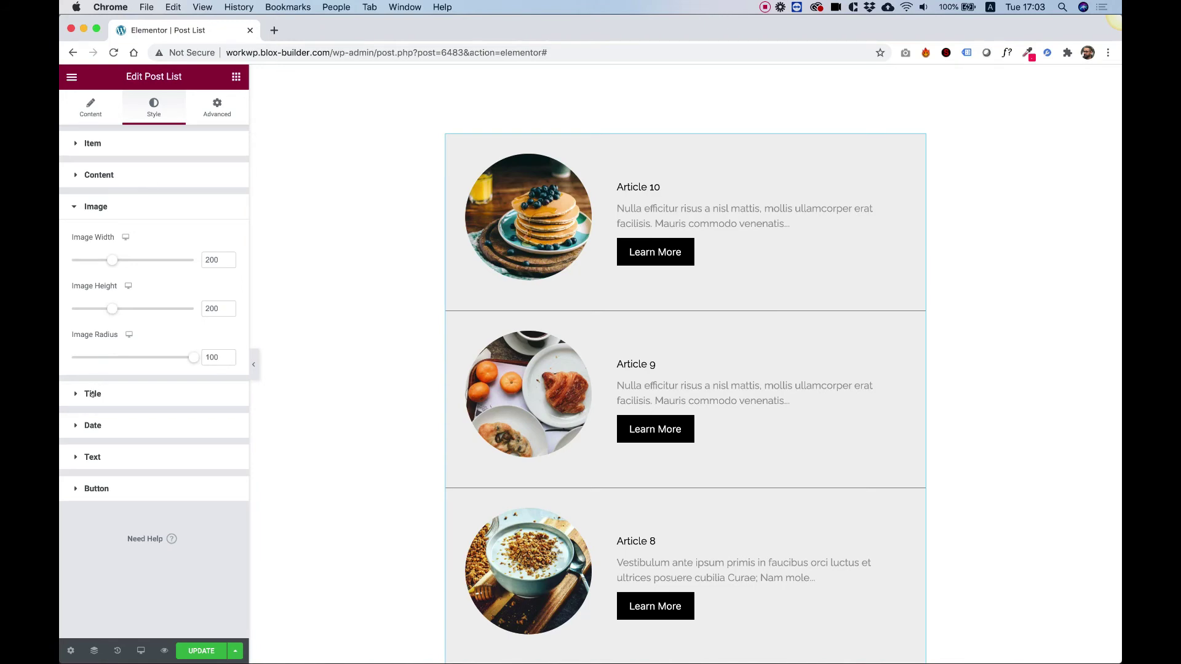
# Set title typography to size 31 and weight 800, and excerpt Text Spacing to 21.
pyautogui.click(92, 394)
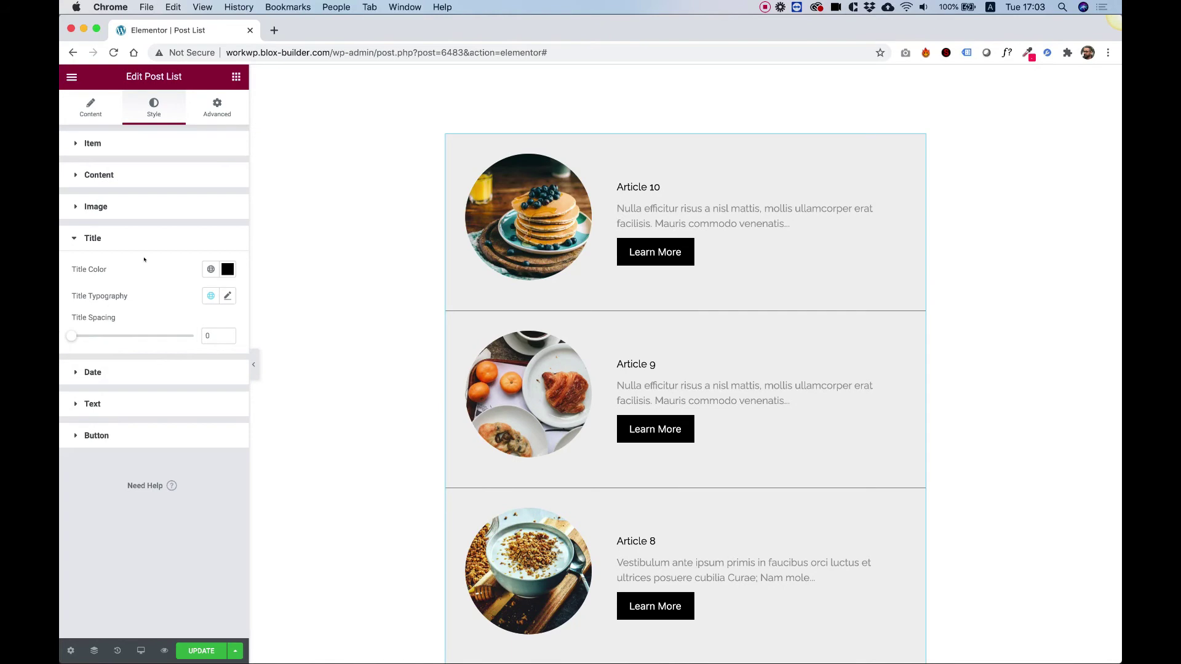
pyautogui.click(228, 297)
pyautogui.moveTo(80, 401); pyautogui.dragTo(96, 403)
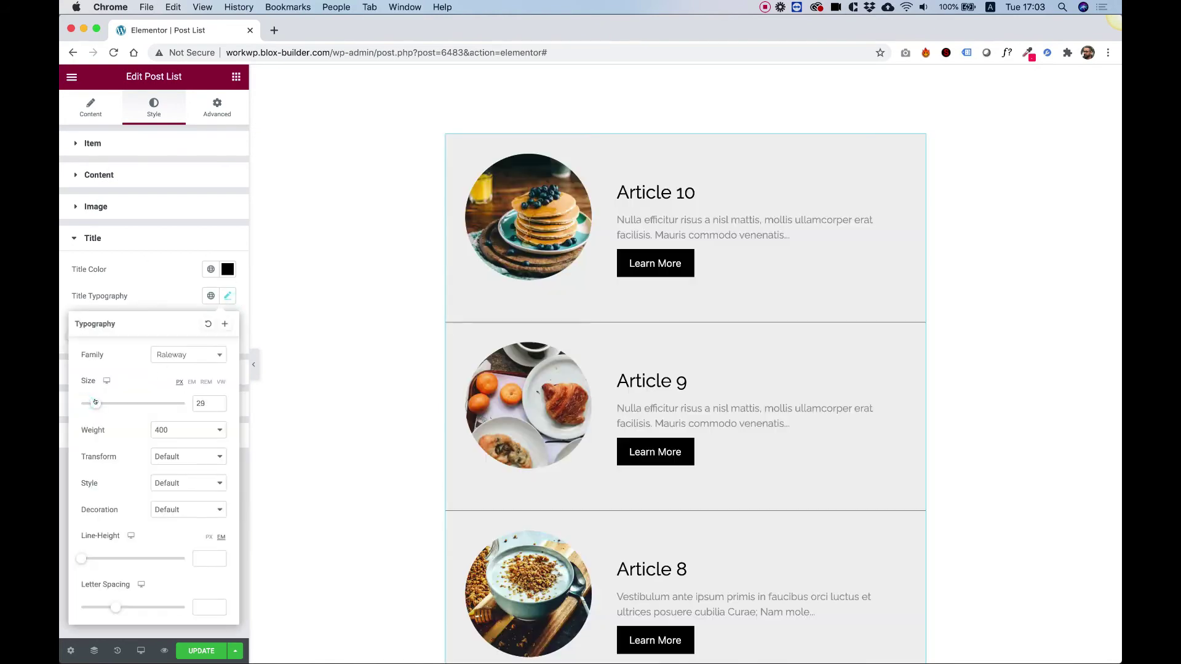
pyautogui.click(174, 429)
pyautogui.click(171, 472)
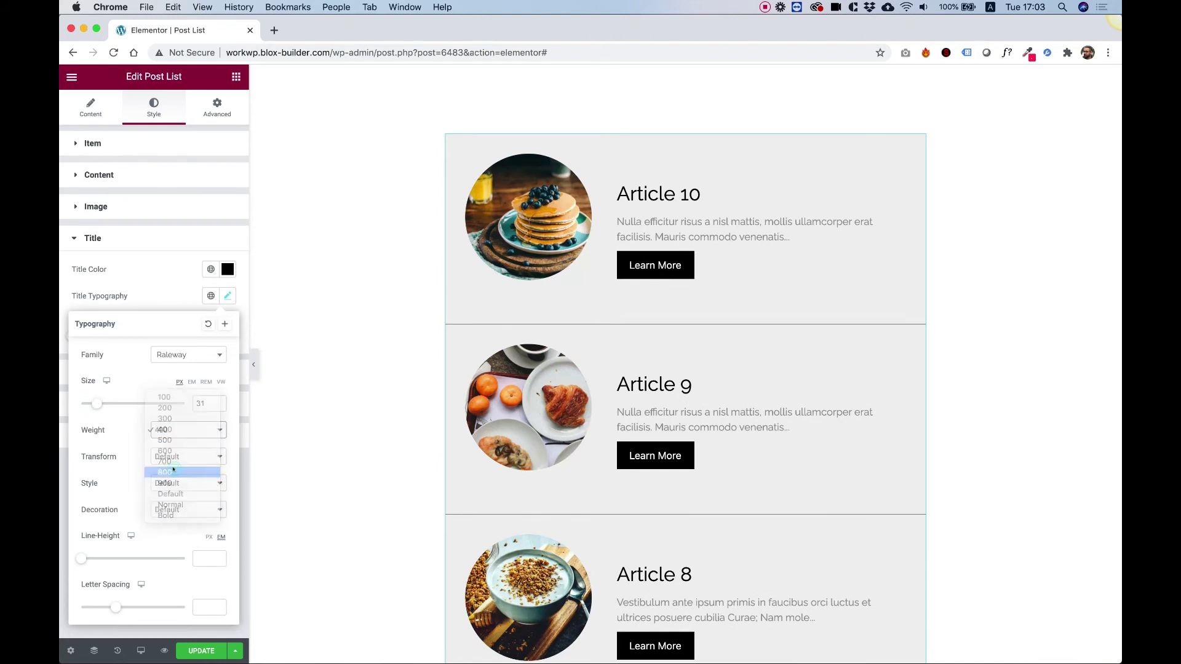
pyautogui.click(108, 293)
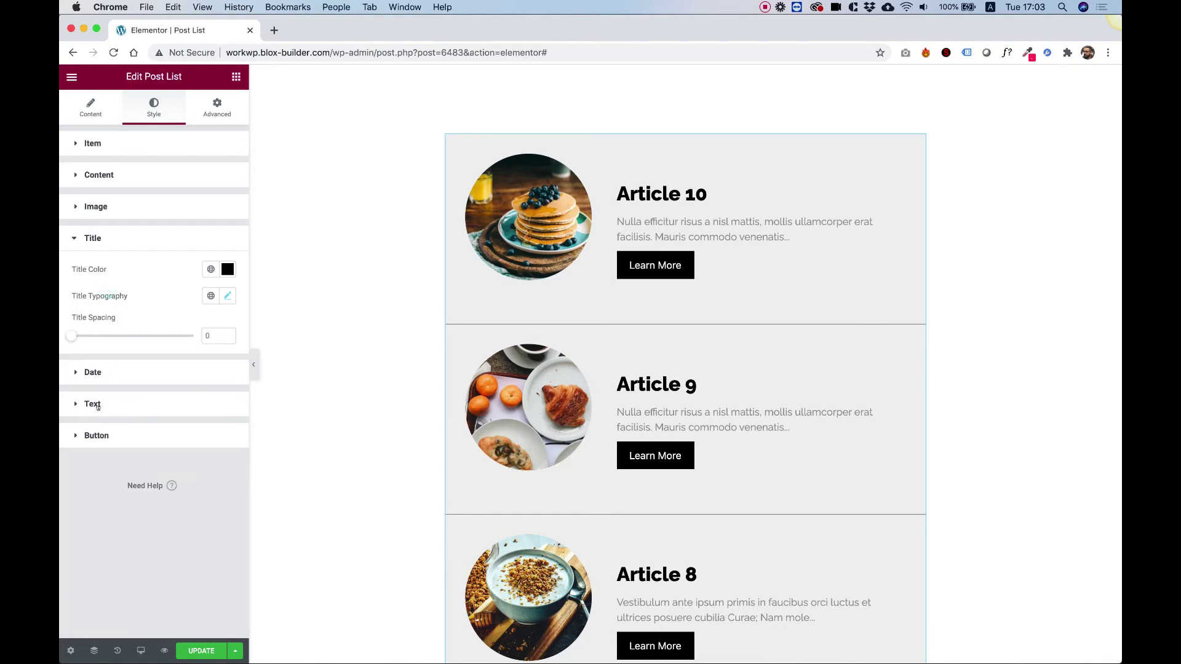
pyautogui.click(98, 405)
pyautogui.moveTo(81, 399); pyautogui.dragTo(95, 399)
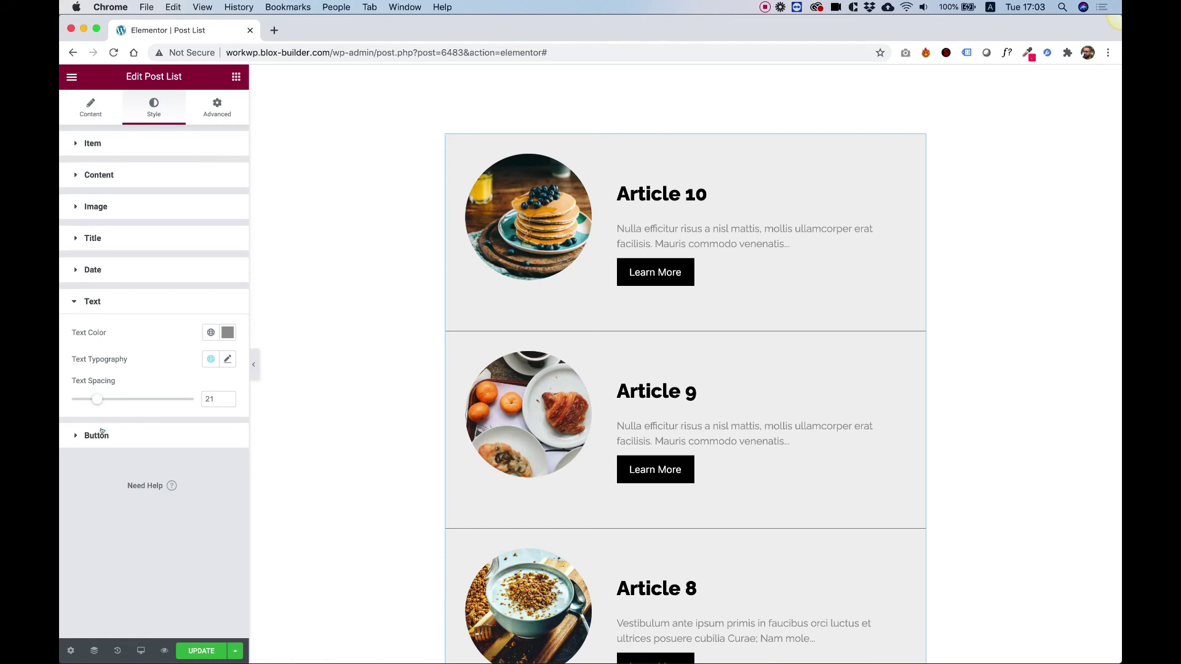
# Unlink the button padding and set its Right and Left values to 50.
pyautogui.click(101, 434)
pyautogui.scroll(-1, 104, 431)
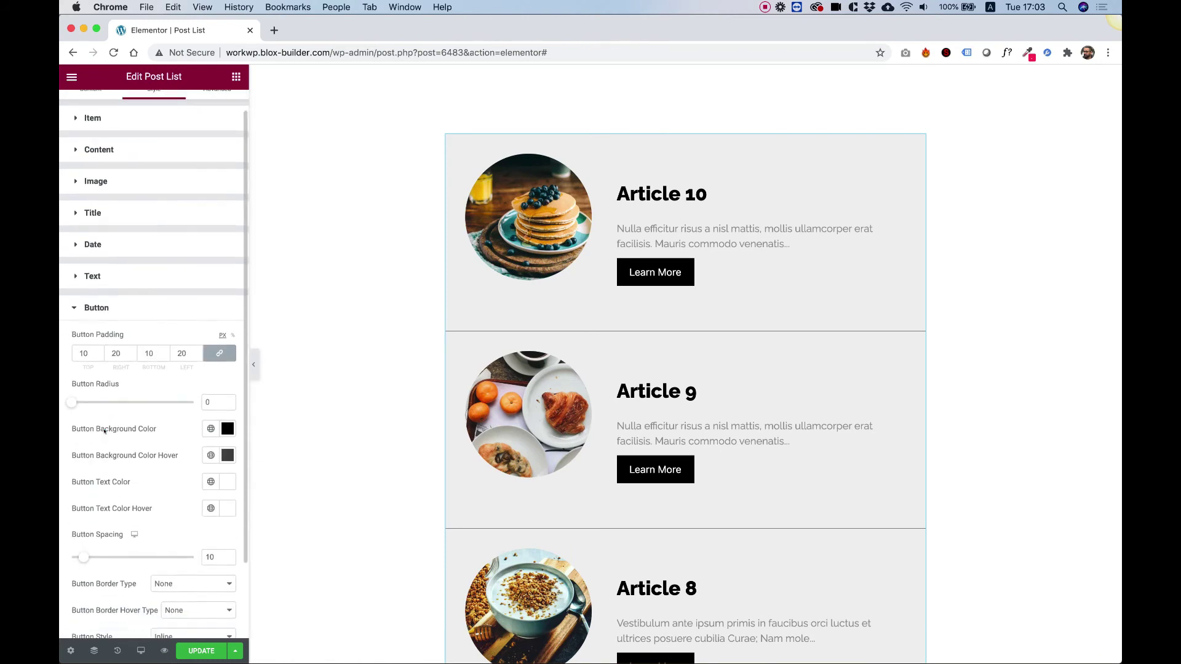
pyautogui.scroll(1, 104, 432)
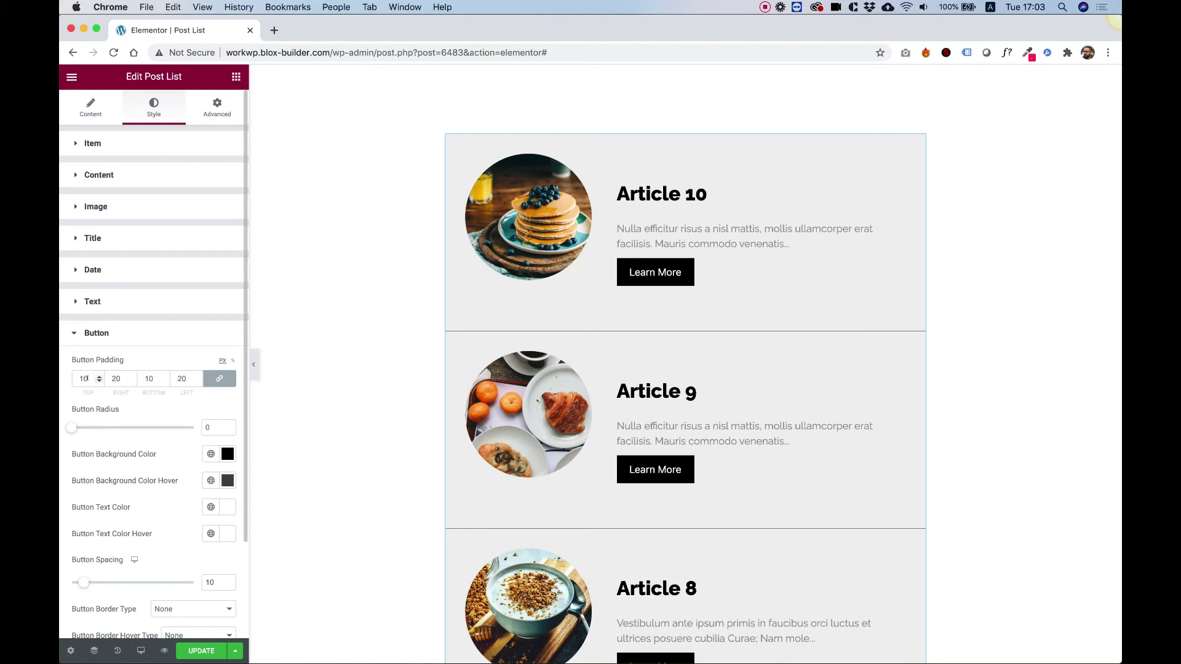
pyautogui.click(215, 379)
pyautogui.doubleClick(115, 378)
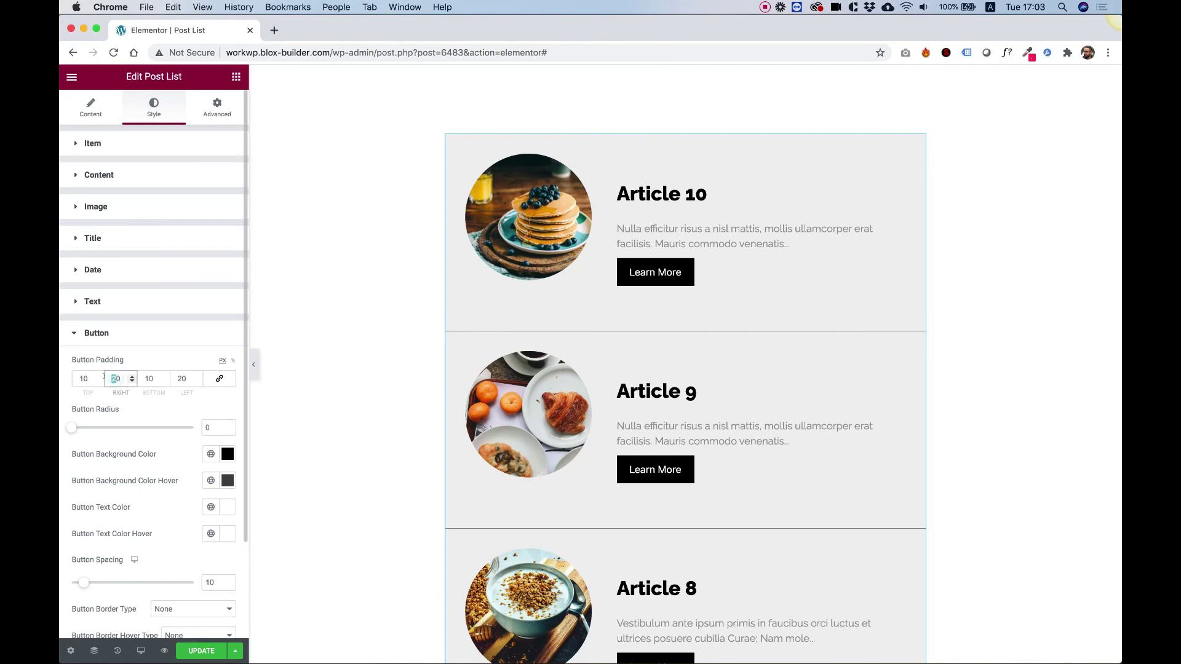
pyautogui.write('50')
pyautogui.doubleClick(179, 378)
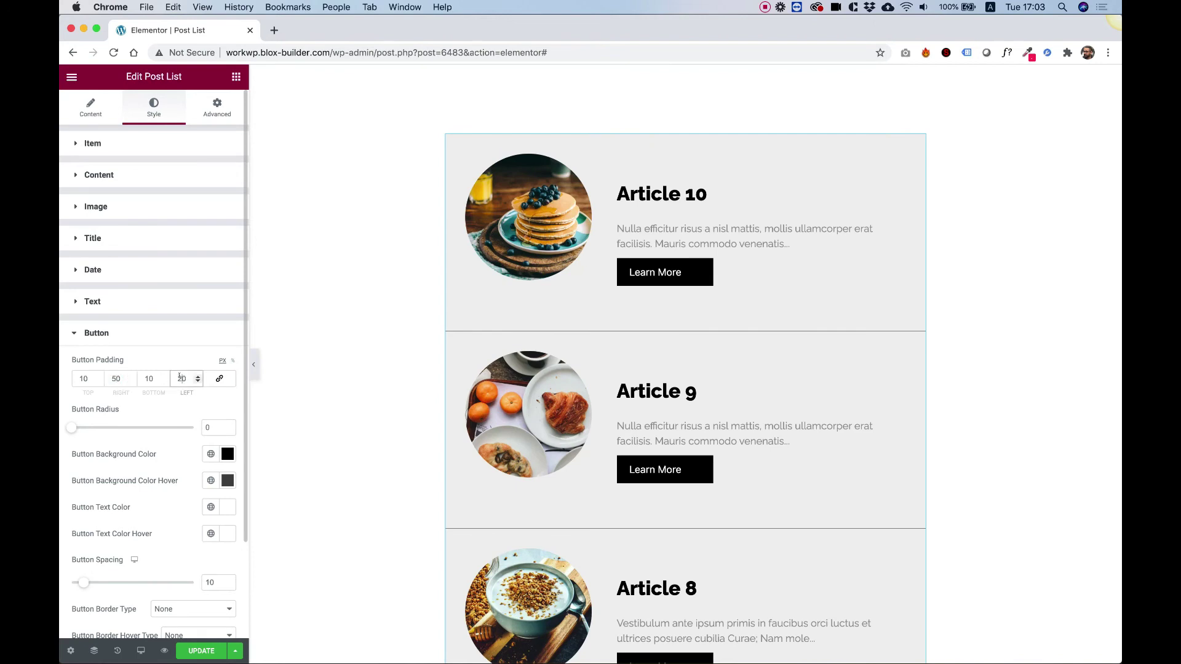
pyautogui.write('50')
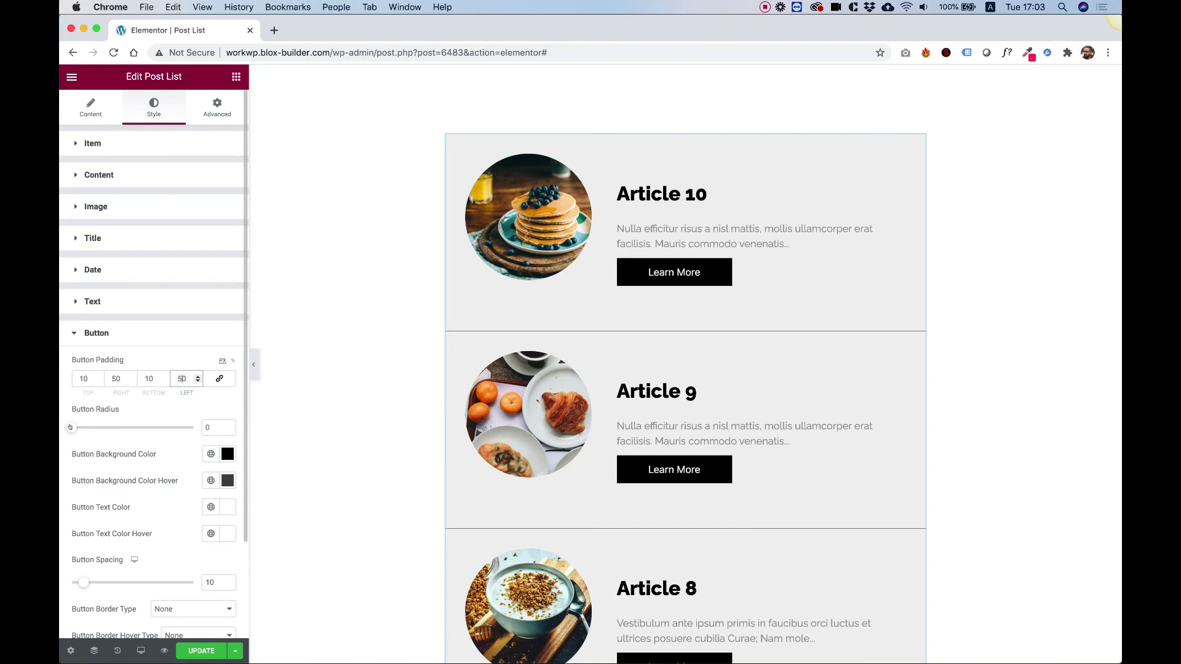
# Set Button Radius to 68 and increase Button Spacing above the buttons.
pyautogui.moveTo(72, 429); pyautogui.dragTo(154, 428)
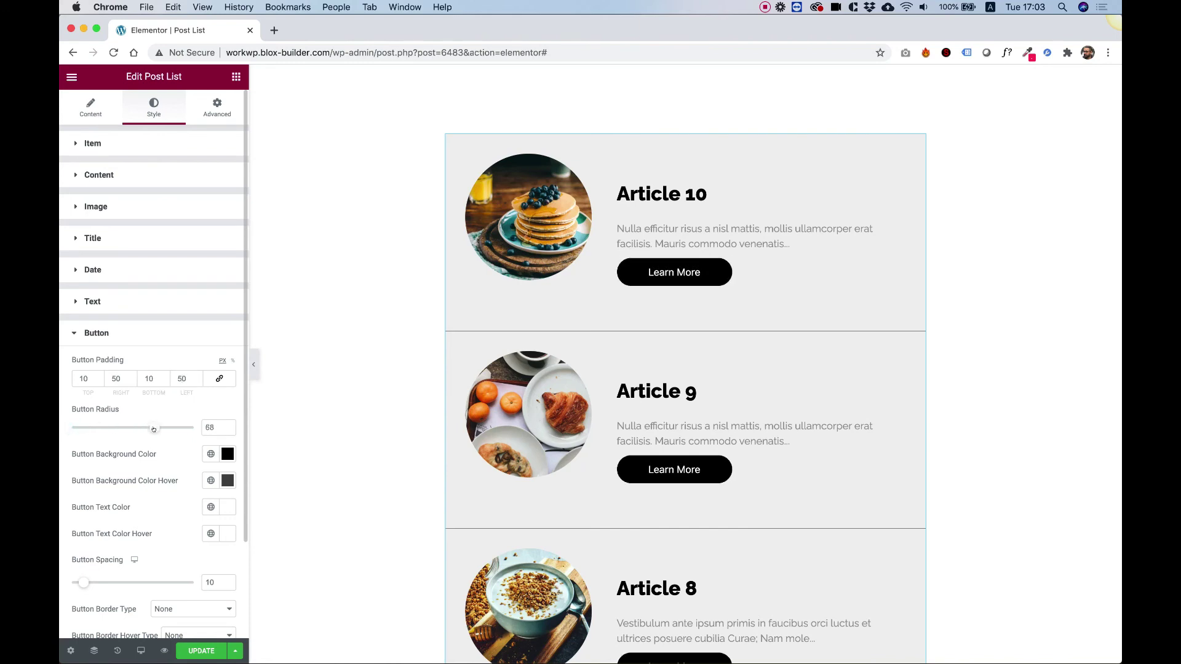
pyautogui.scroll(-3, 153, 429)
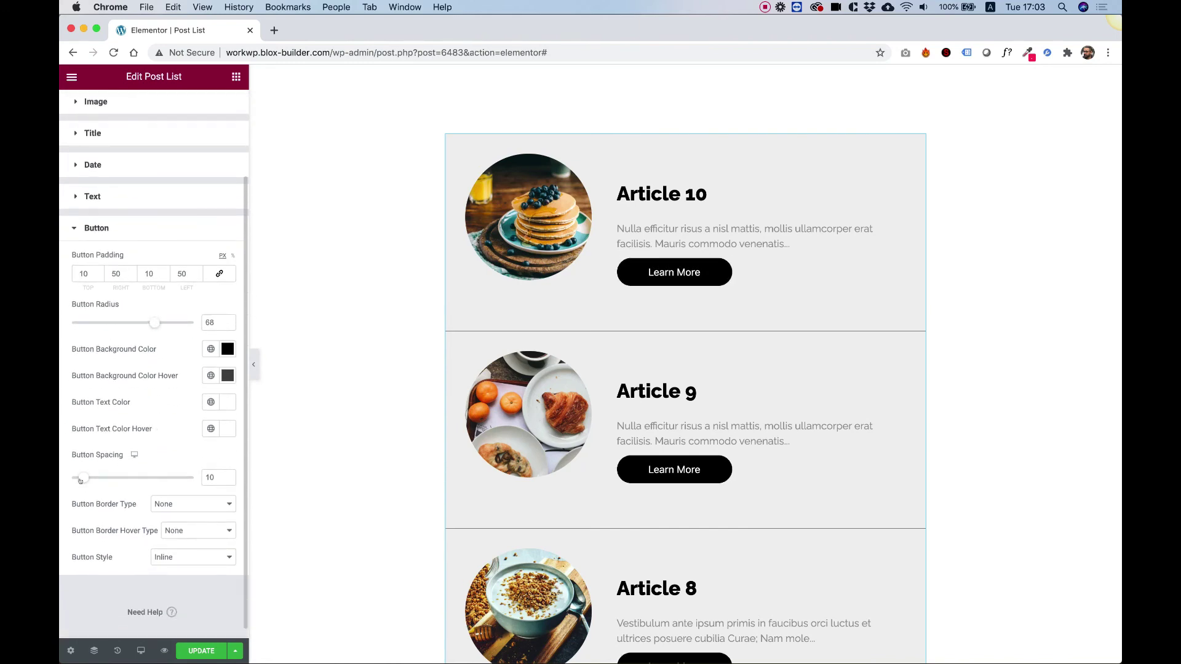
pyautogui.moveTo(80, 480); pyautogui.dragTo(112, 474)
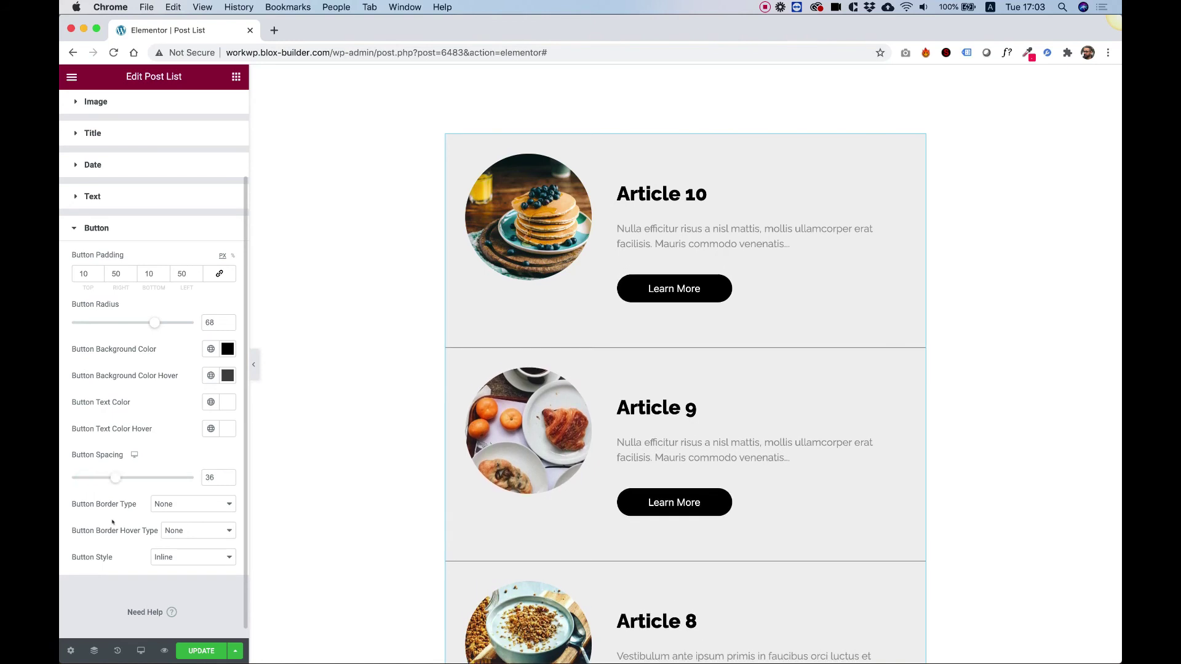
# Preview the Full Width button style, then set Button Style back to Inline.
pyautogui.click(163, 558)
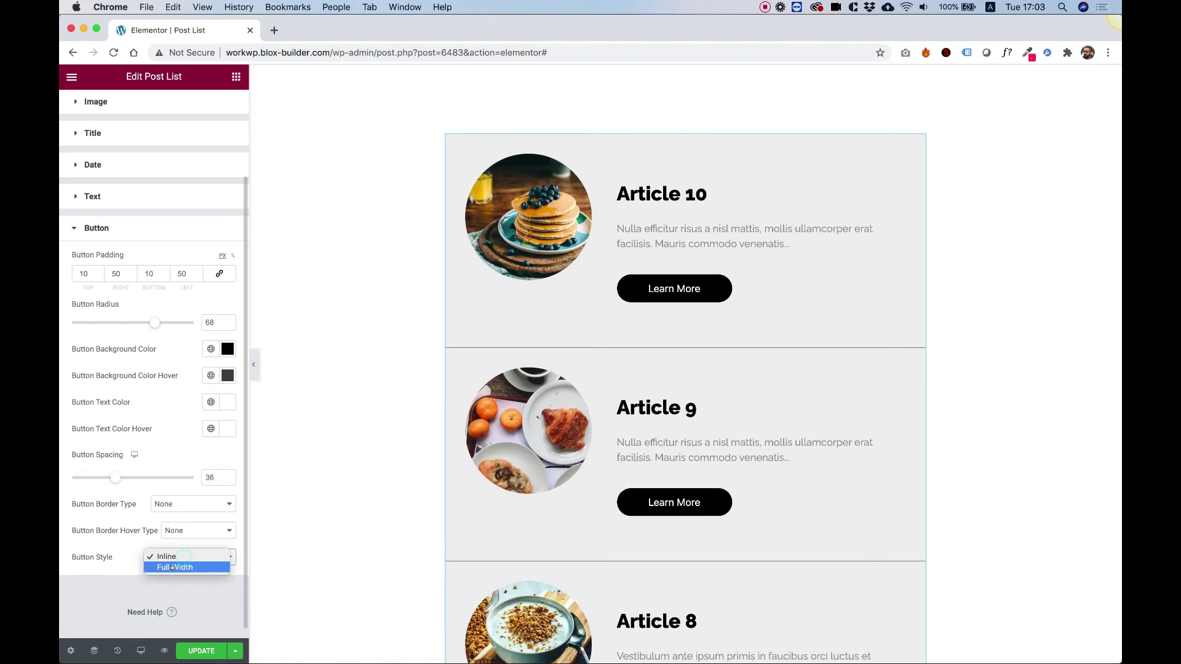
pyautogui.click(172, 567)
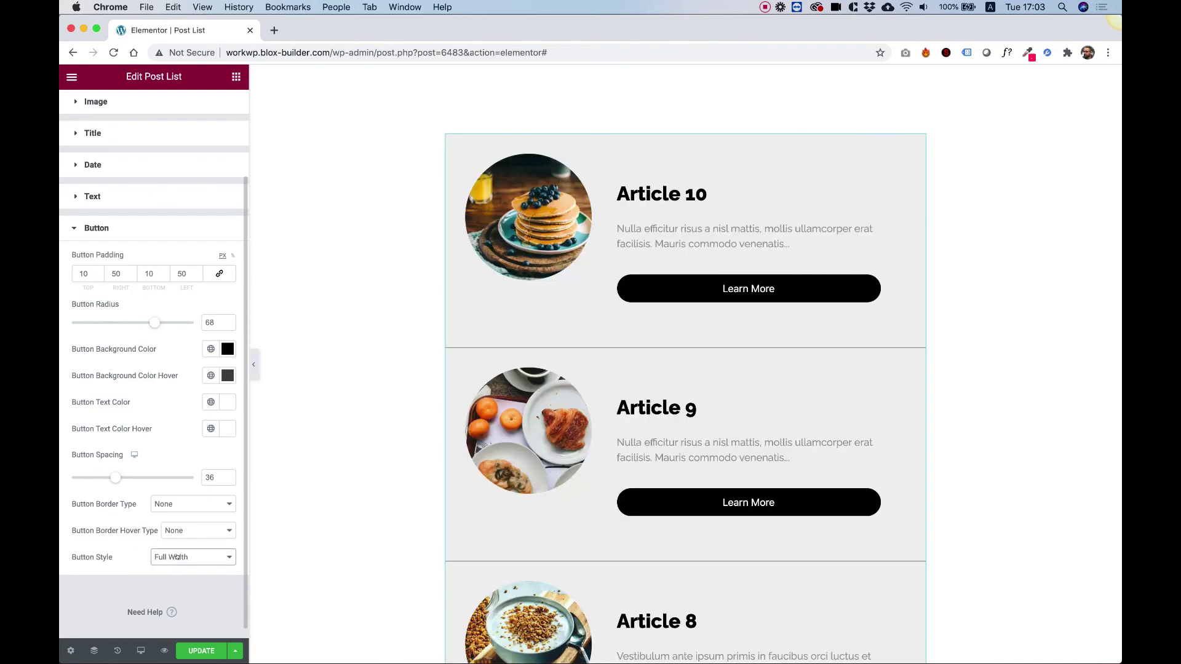
pyautogui.click(179, 557)
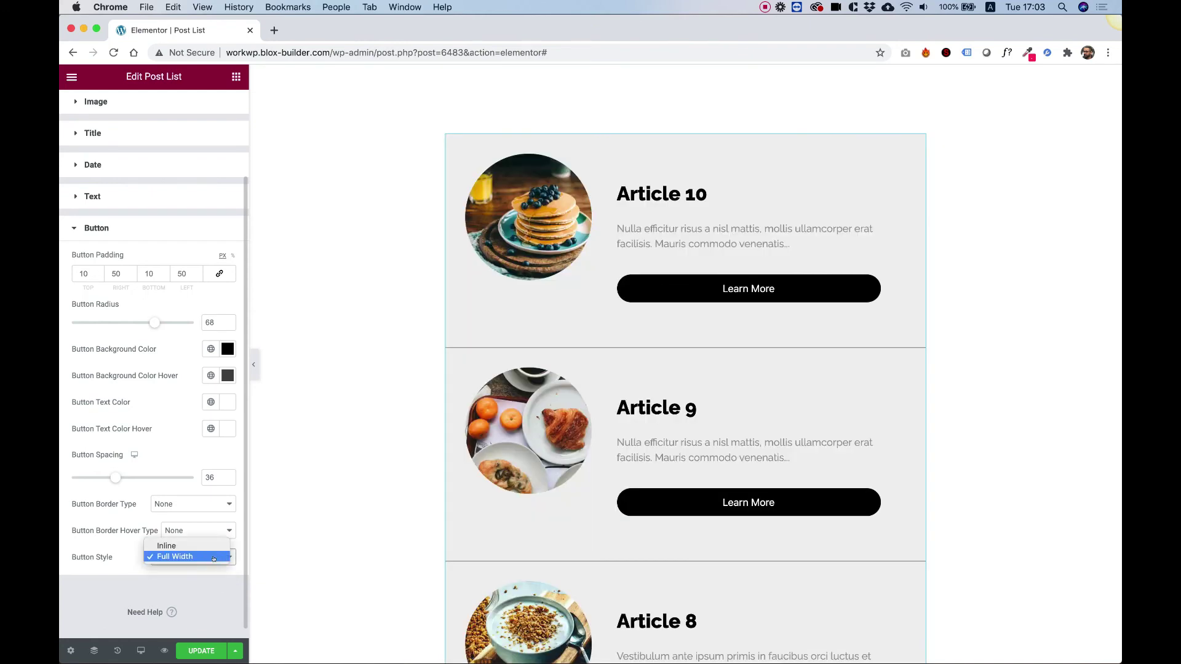
pyautogui.click(176, 546)
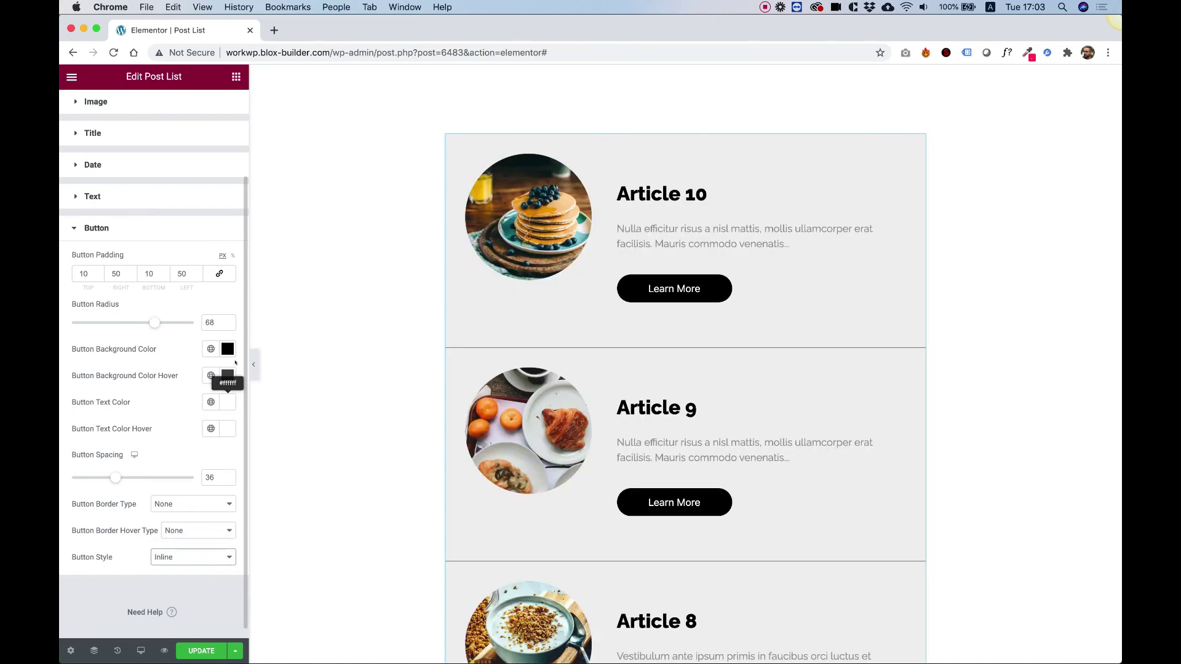